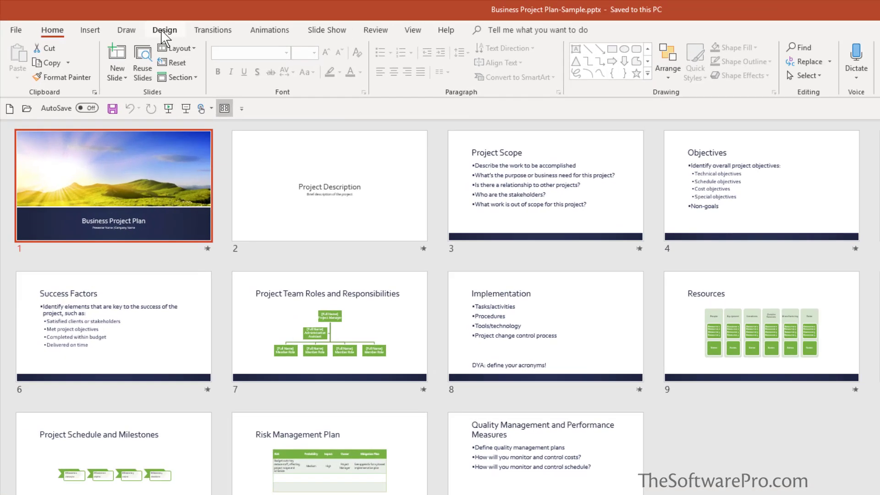
Apply the green Facet theme from the Design themes gallery to the Business Project Plan deck.
{"action": "left_click", "coordinate": [123, 23]}
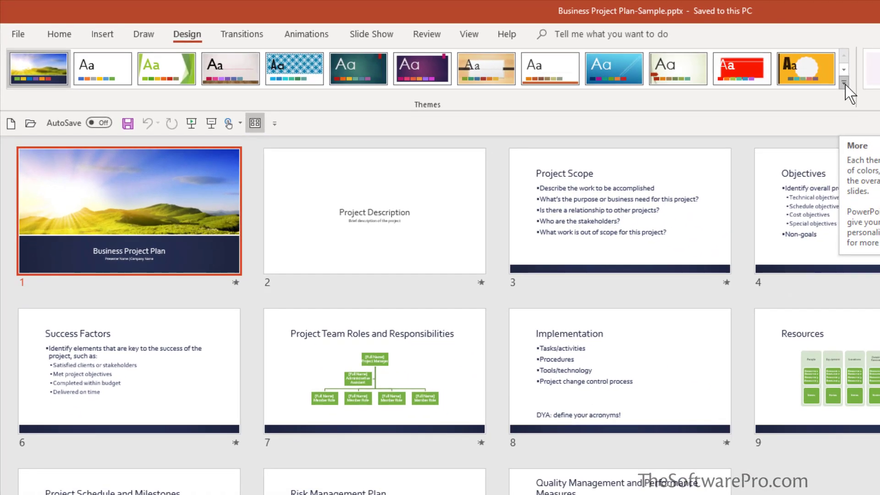
{"action": "left_click", "coordinate": [844, 83]}
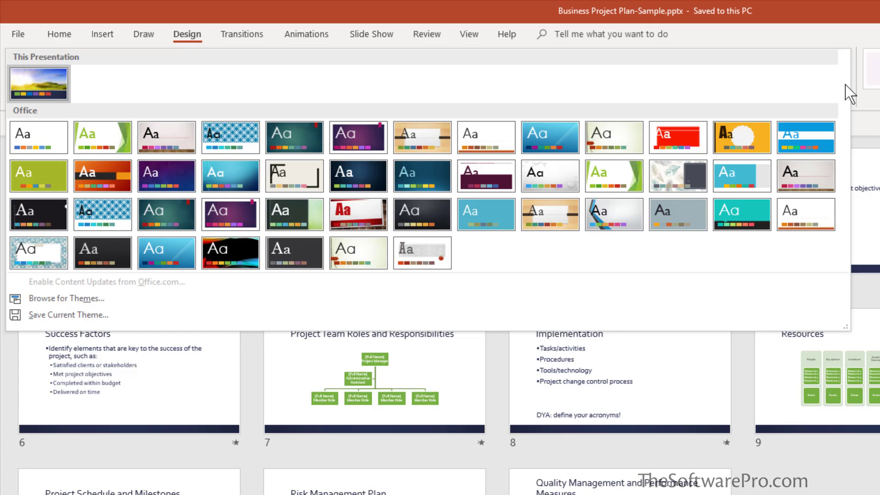
{"action": "left_click", "coordinate": [111, 135]}
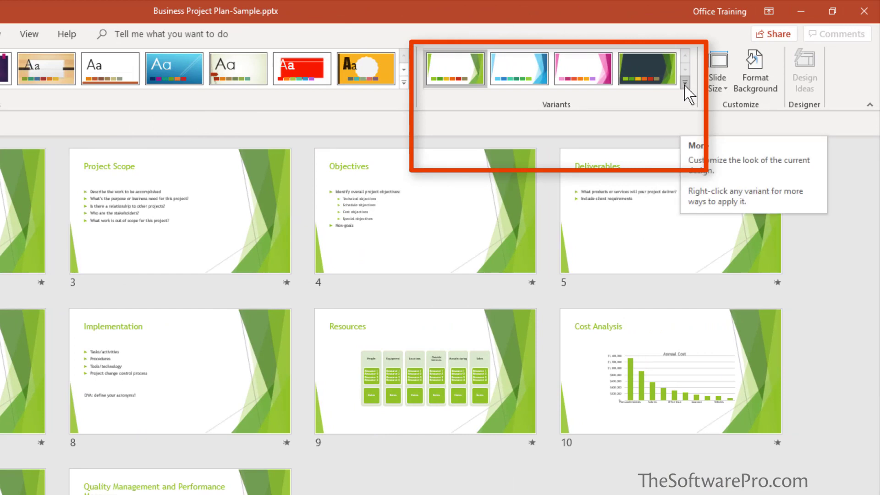
Recolour the slides with Facet's blue variant, then switch to Sample Presentation.pptx.
{"action": "left_click", "coordinate": [686, 83]}
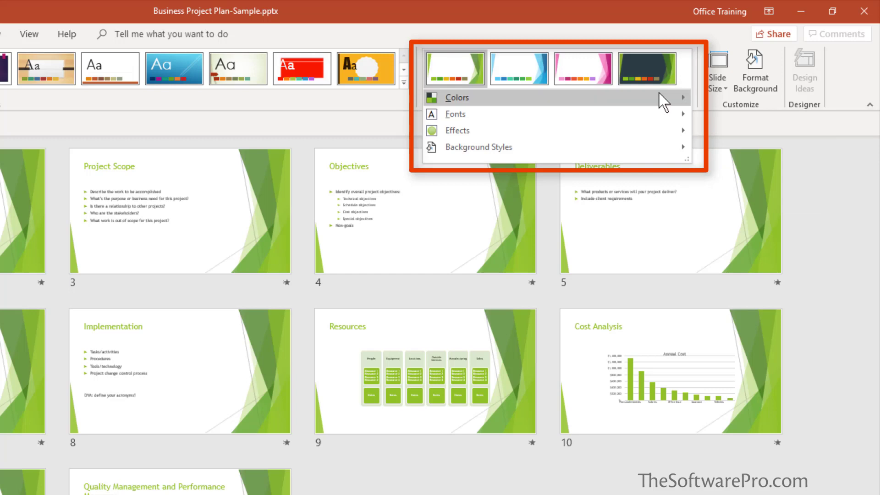
{"action": "mouse_move", "coordinate": [663, 102]}
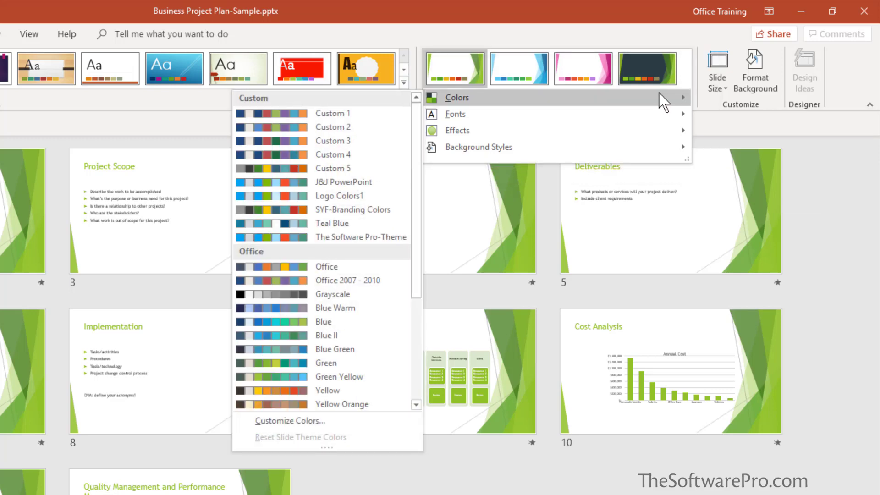
{"action": "left_click", "coordinate": [518, 72]}
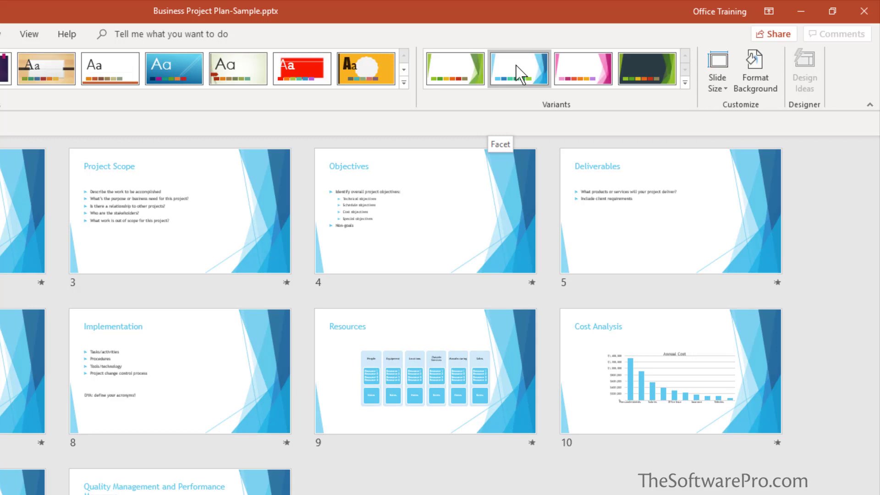
{"action": "left_click", "coordinate": [110, 74]}
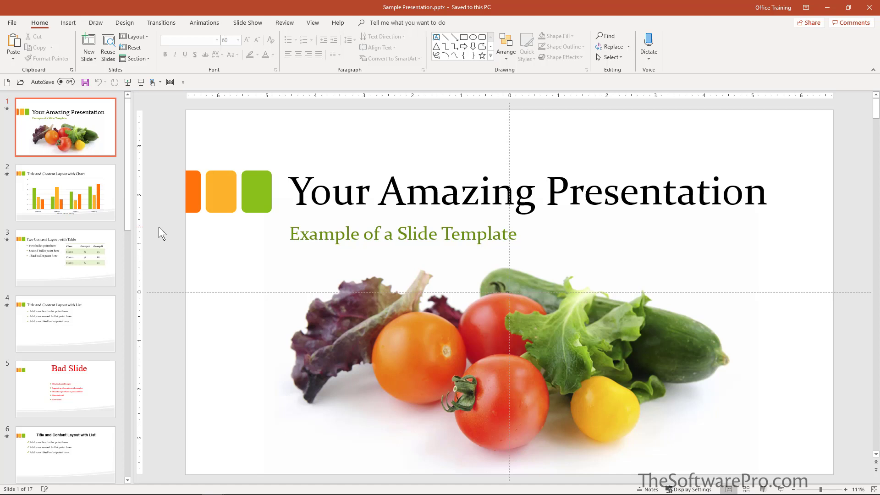
Browse slides 2 through 6, then return to slide 3 with the table.
{"action": "left_click", "coordinate": [96, 201]}
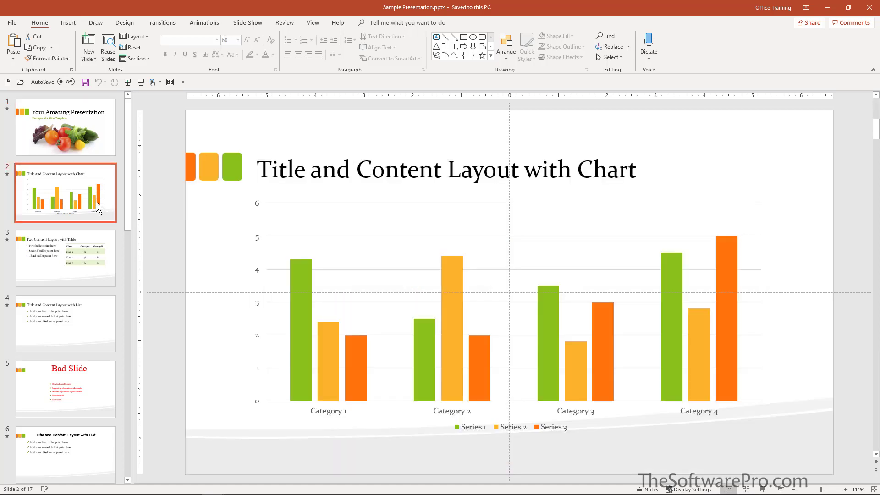
{"action": "left_click", "coordinate": [84, 243]}
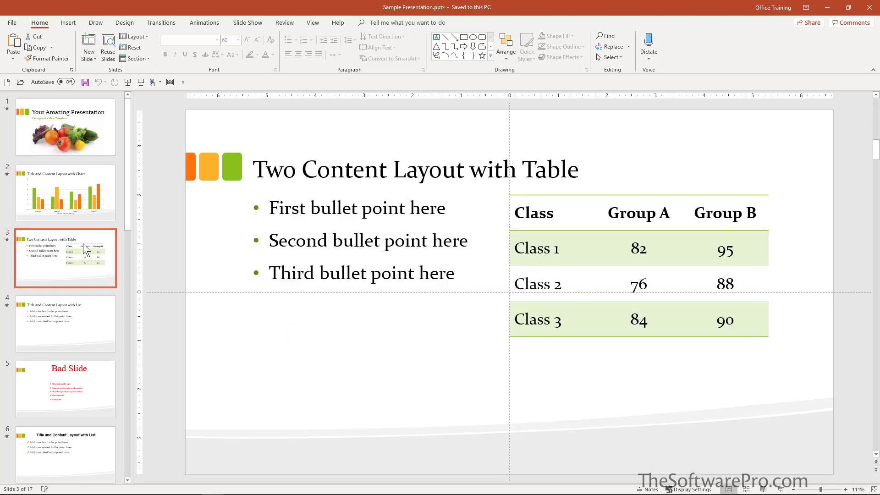
{"action": "left_click", "coordinate": [78, 315]}
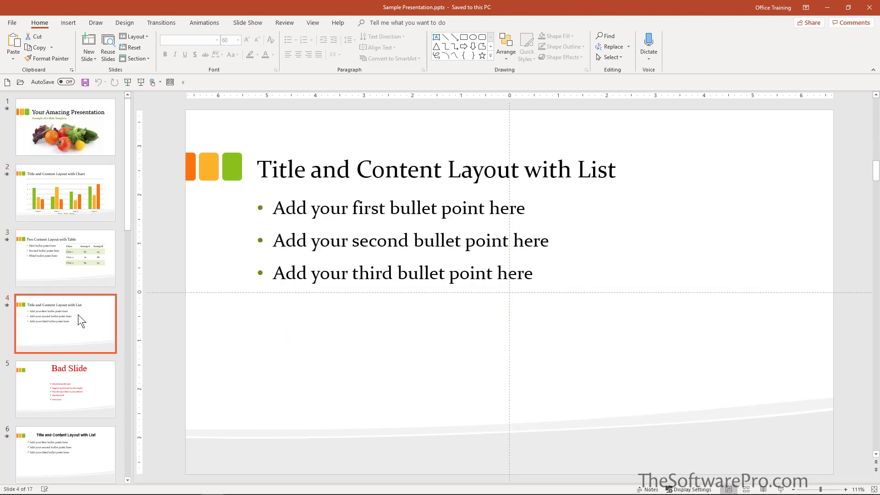
{"action": "left_click", "coordinate": [64, 383]}
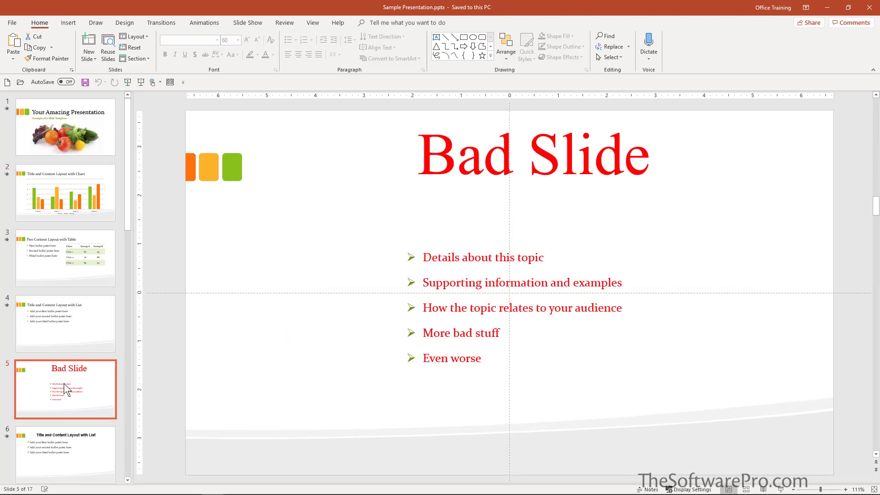
{"action": "left_click", "coordinate": [65, 449]}
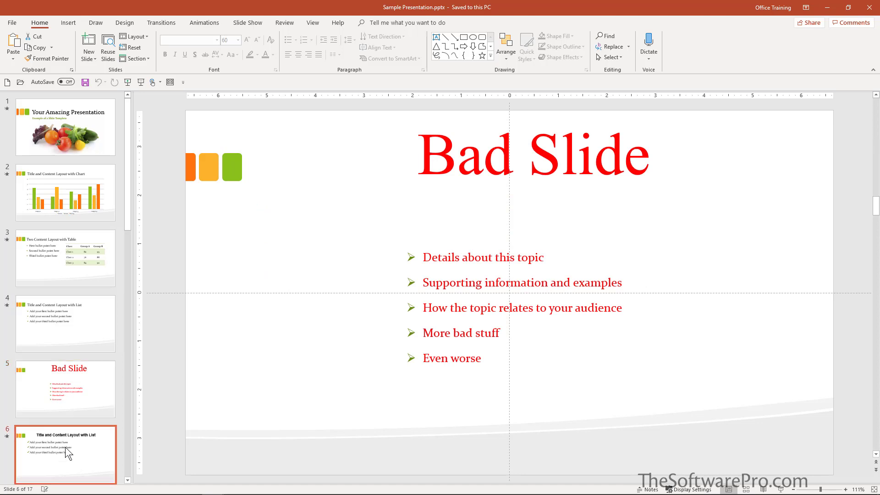
{"action": "left_click", "coordinate": [91, 317]}
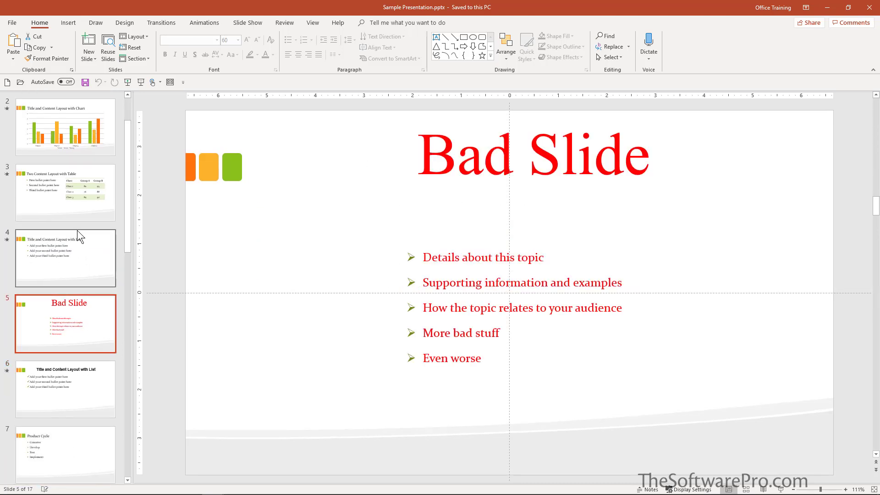
{"action": "left_click", "coordinate": [74, 182]}
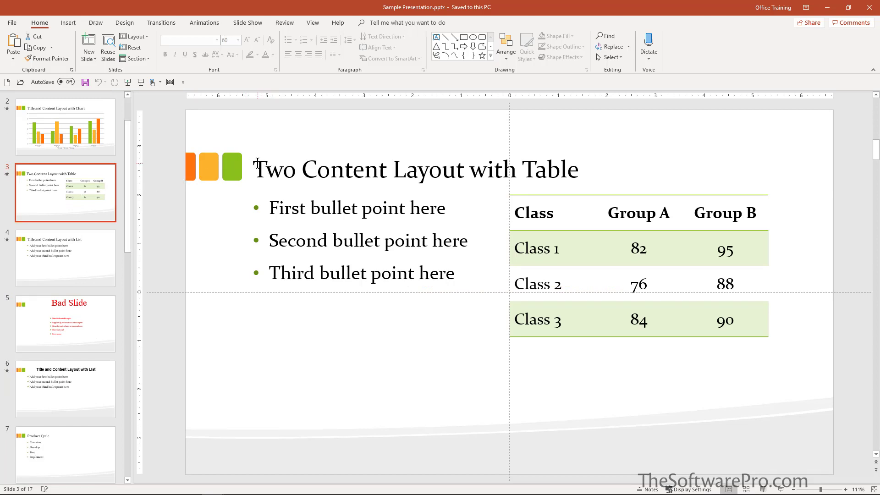
Make slide 3's title, 'Two Content Layout with Table', bold and red.
{"action": "left_click_drag", "start_coordinate": [257, 163], "coordinate": [564, 174]}
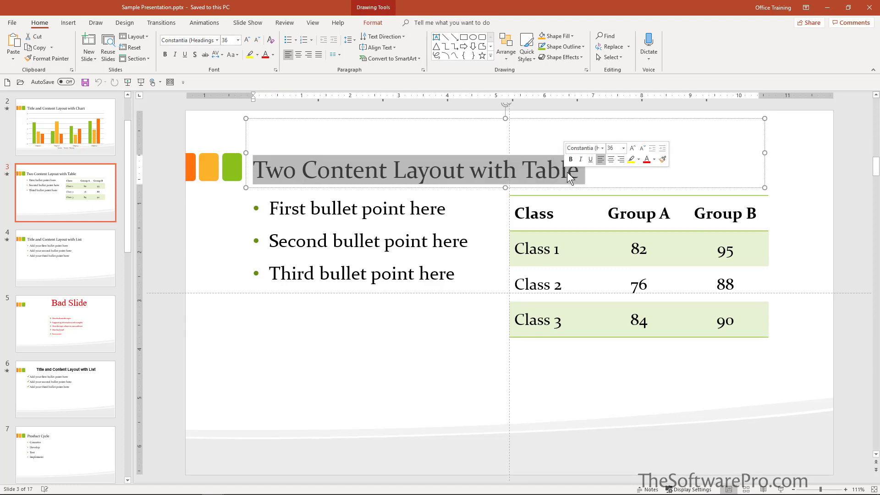
{"action": "left_click", "coordinate": [570, 159]}
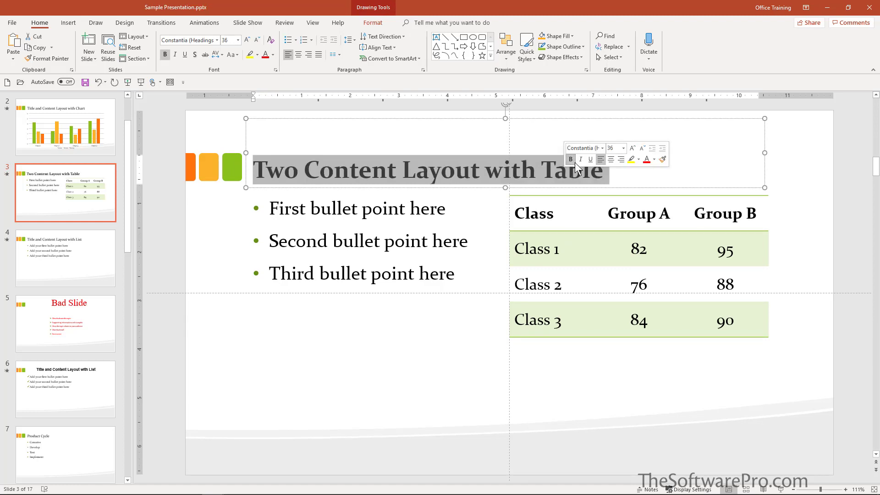
{"action": "left_click", "coordinate": [648, 160]}
{"action": "left_click", "coordinate": [235, 210]}
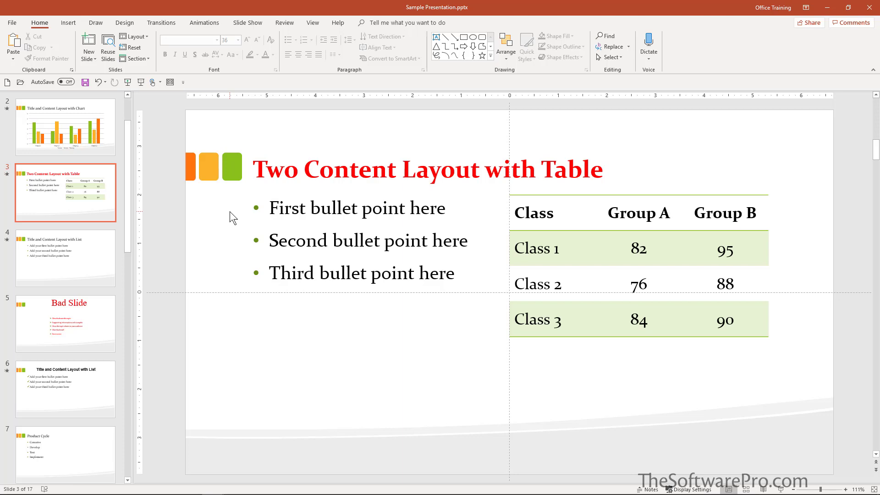
{"action": "left_click", "coordinate": [313, 23]}
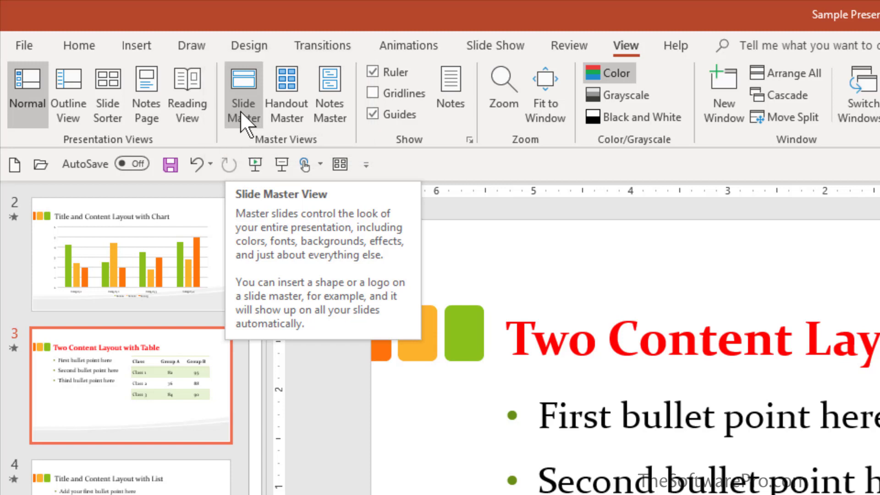
Switch the Sample Presentation into Slide Master view.
{"action": "left_click", "coordinate": [242, 113]}
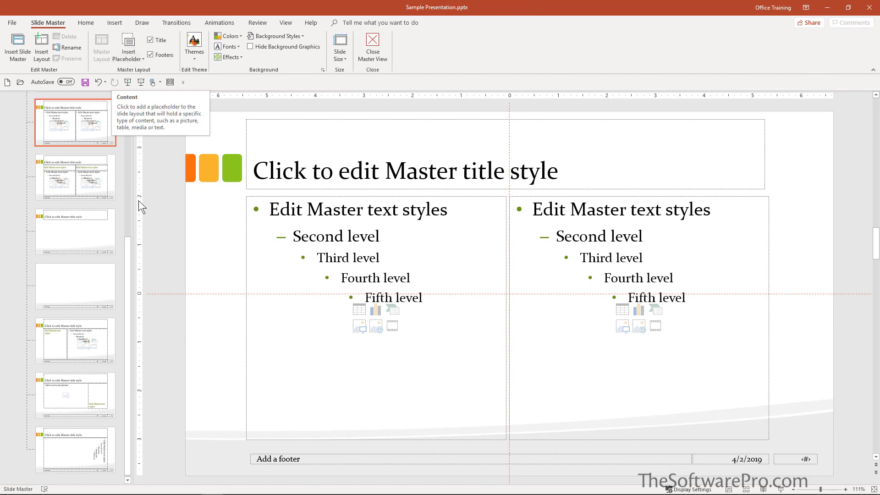
Scroll to the top of the thumbnail pane and select the main Slide Master.
{"action": "left_click_drag", "start_coordinate": [128, 249], "coordinate": [139, 103]}
{"action": "left_click", "coordinate": [81, 119]}
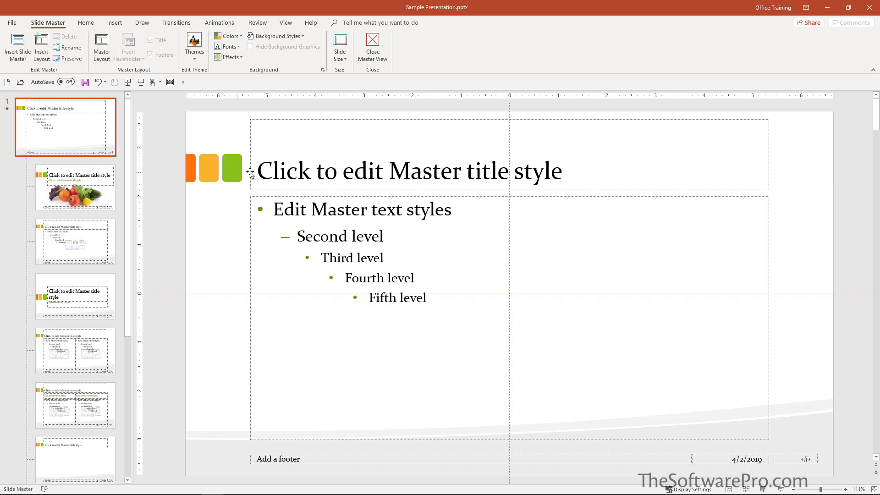
Make the master title style bold and dark green.
{"action": "mouse_move", "coordinate": [253, 173]}
{"action": "left_mouse_down"}
{"action": "mouse_move", "coordinate": [364, 184]}
{"action": "mouse_move", "coordinate": [565, 177]}
{"action": "left_mouse_up"}
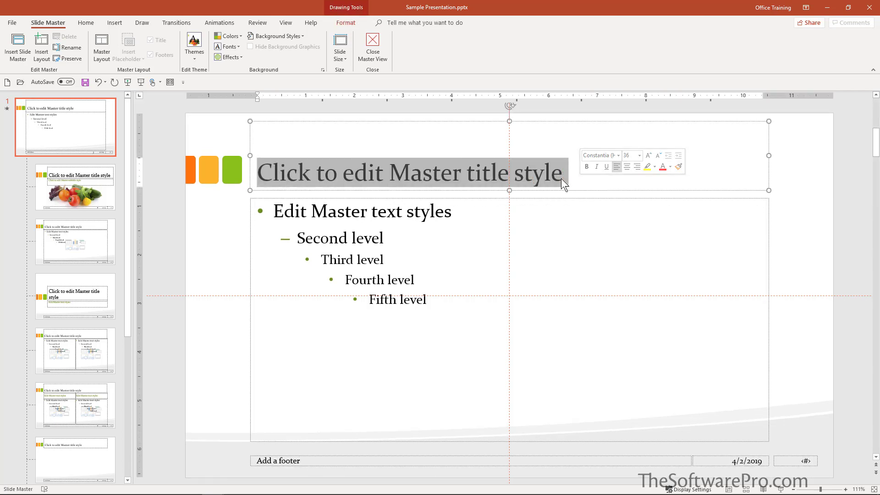
{"action": "left_click", "coordinate": [587, 167]}
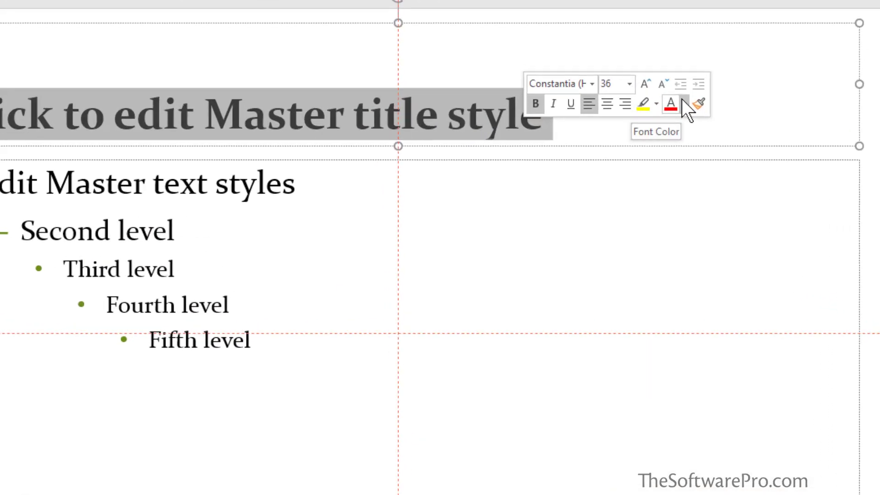
{"action": "left_click", "coordinate": [670, 162]}
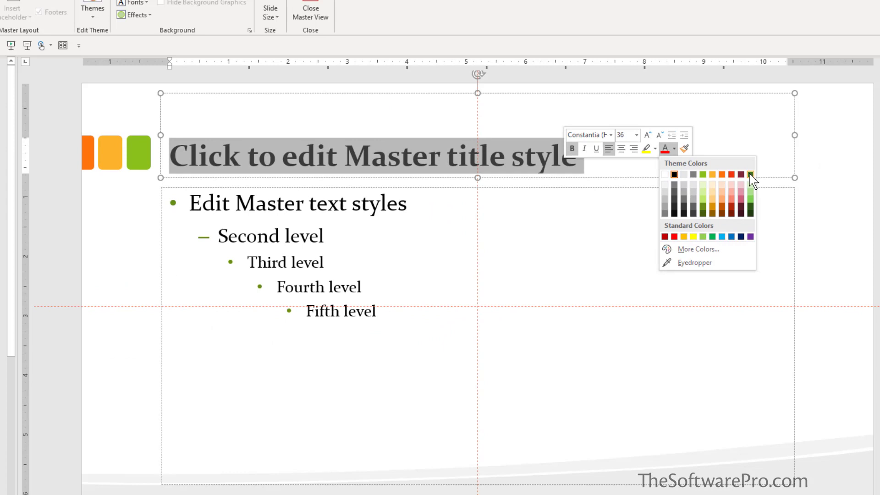
{"action": "left_click", "coordinate": [750, 174]}
{"action": "left_click", "coordinate": [511, 158]}
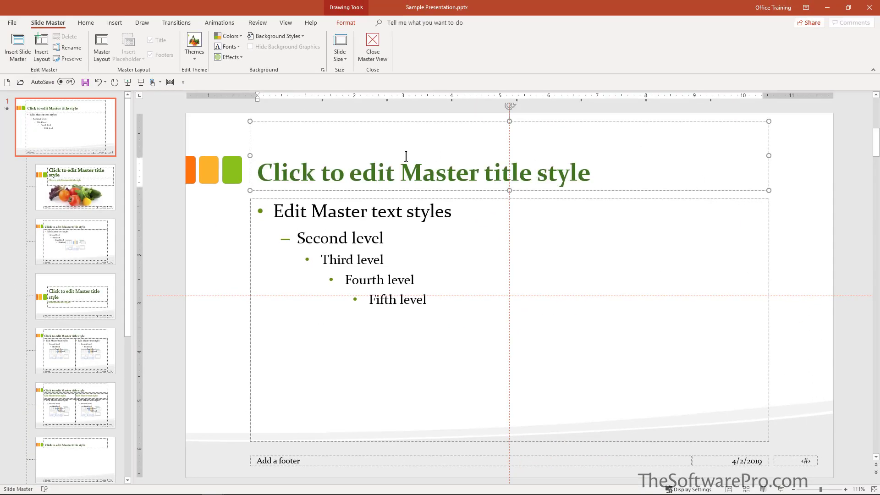
Review the Title Slide, Title and Content, Two Content and Comparison layouts, then return to the top master.
{"action": "left_click", "coordinate": [96, 177]}
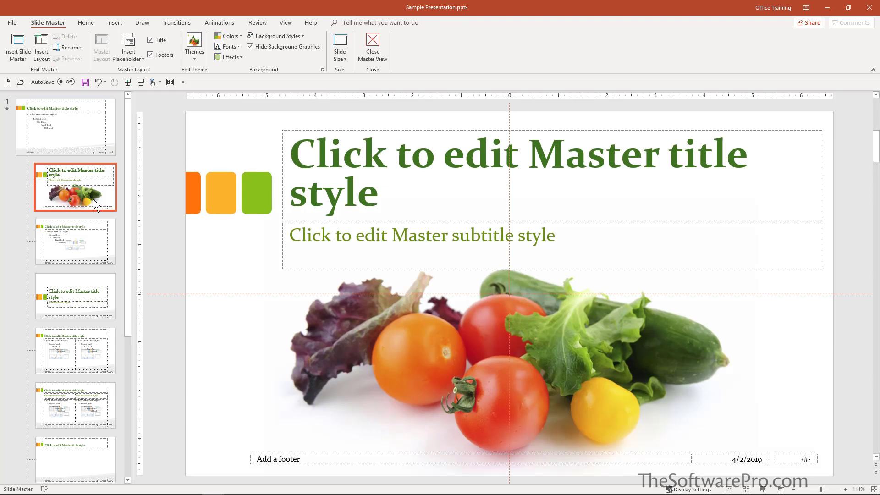
{"action": "left_click", "coordinate": [93, 240]}
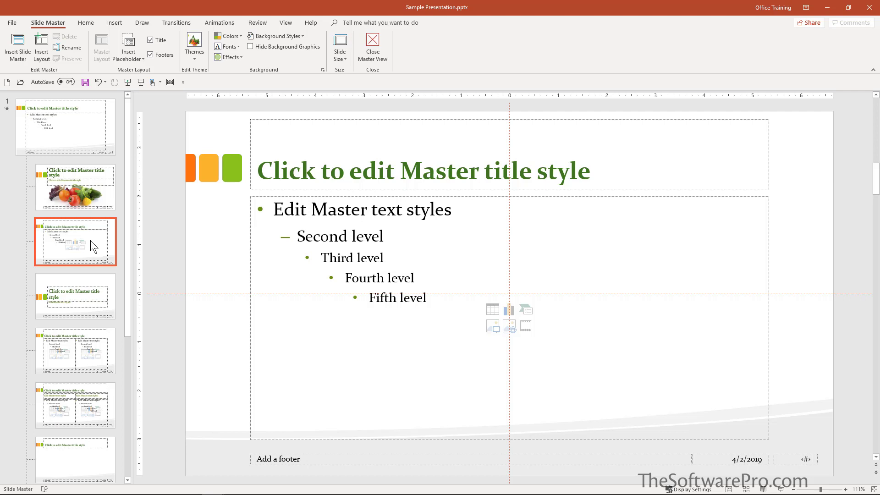
{"action": "left_click", "coordinate": [89, 298]}
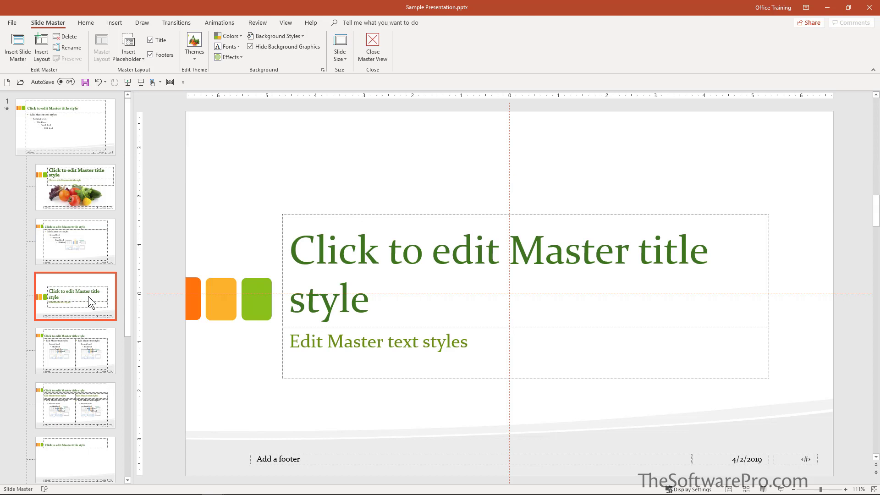
{"action": "left_click", "coordinate": [91, 348]}
{"action": "left_click", "coordinate": [92, 403]}
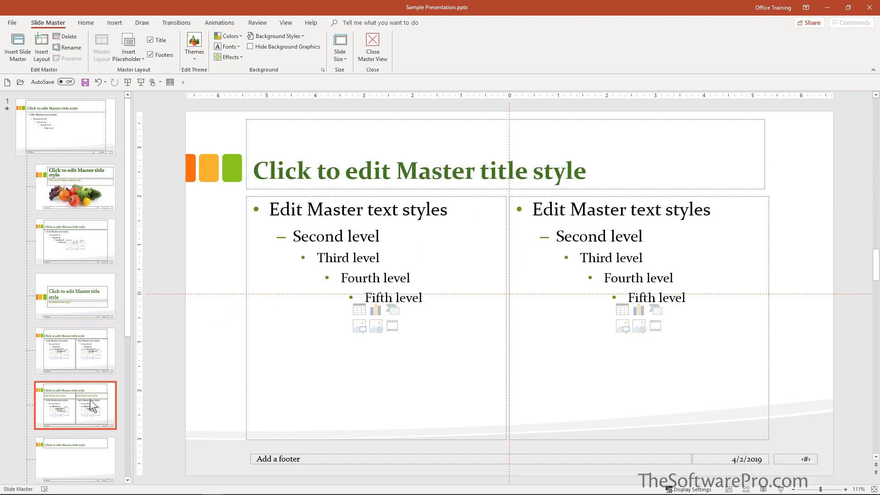
{"action": "left_click", "coordinate": [92, 244]}
{"action": "left_click", "coordinate": [96, 194]}
{"action": "left_click", "coordinate": [90, 122]}
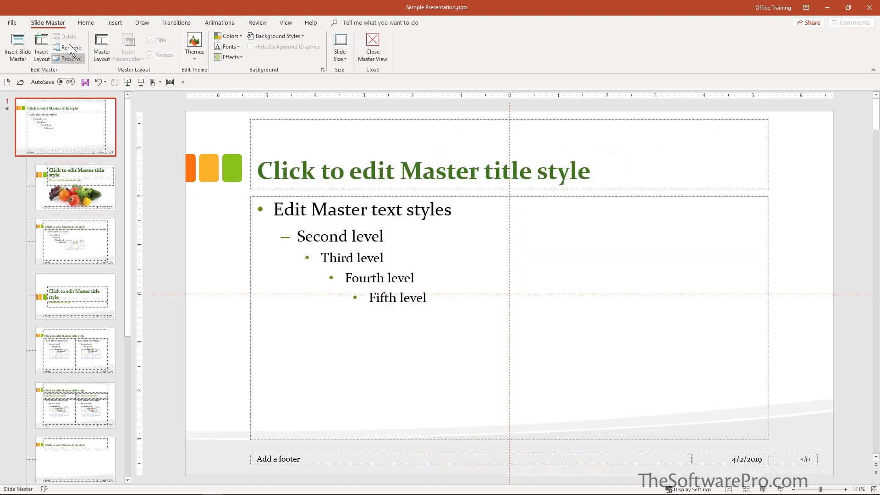
Insert Greenwood Kitchen-logo.jpg on the slide master and move it to the lower-right corner.
{"action": "left_click", "coordinate": [115, 24]}
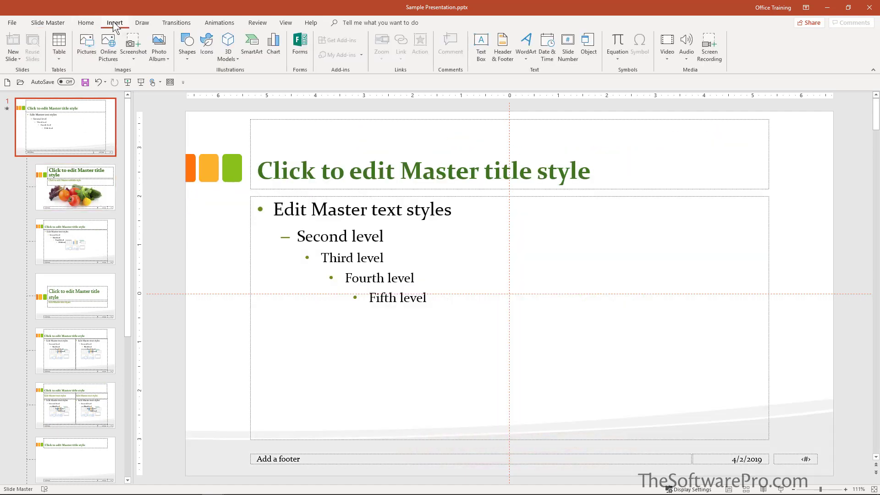
{"action": "left_click", "coordinate": [84, 44]}
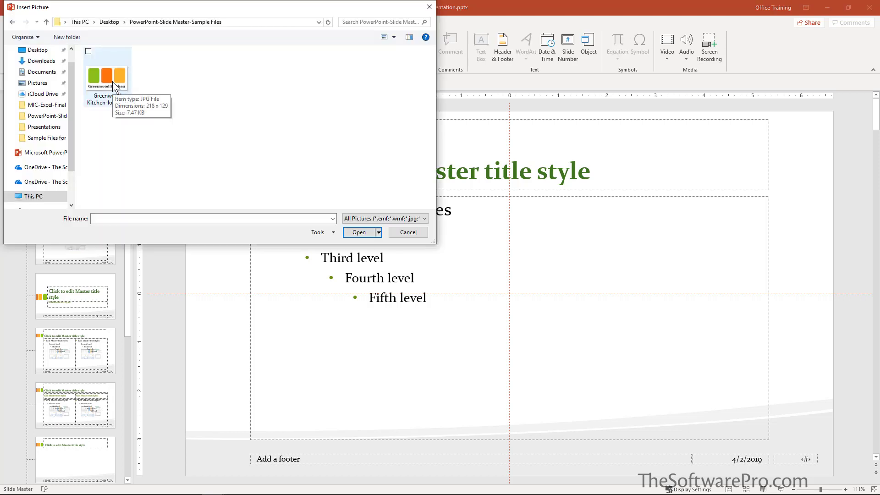
{"action": "double_click", "coordinate": [112, 81]}
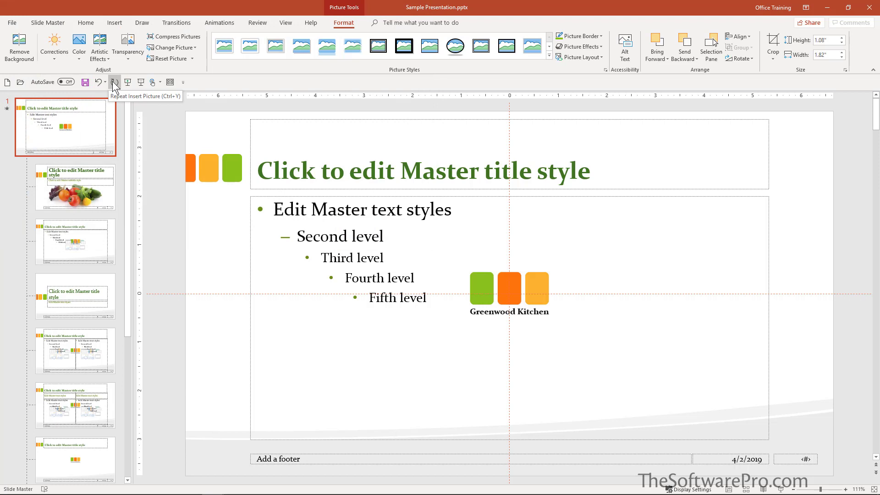
{"action": "left_click_drag", "start_coordinate": [529, 307], "coordinate": [537, 311]}
{"action": "left_click_drag", "start_coordinate": [489, 289], "coordinate": [753, 415]}
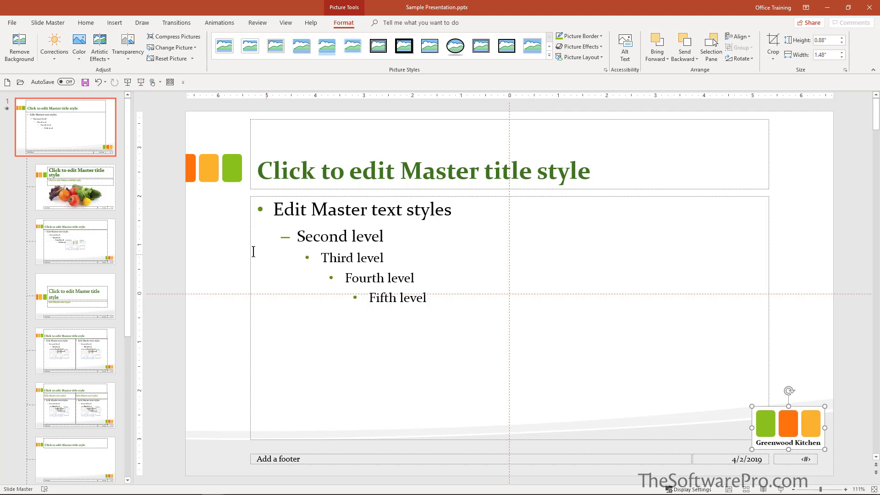
{"action": "left_click", "coordinate": [212, 246]}
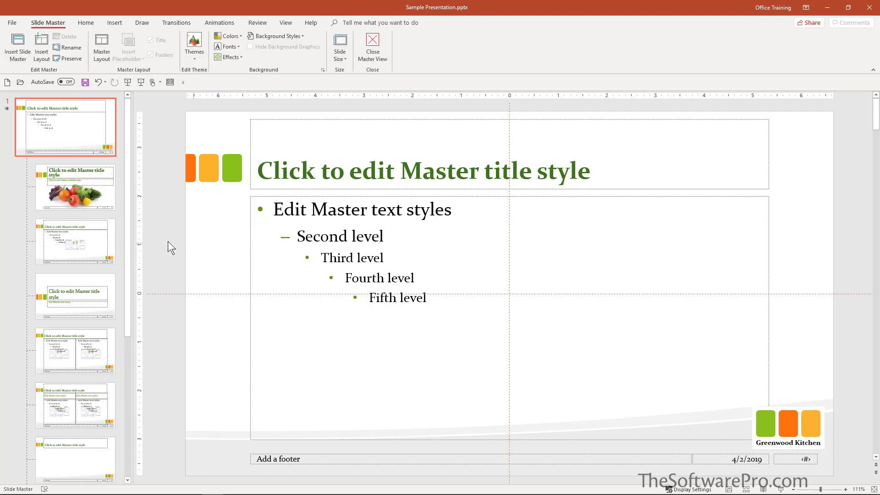
Check the logo on the third and Two Content layouts, then show the Title Slide layout.
{"action": "left_click", "coordinate": [99, 241]}
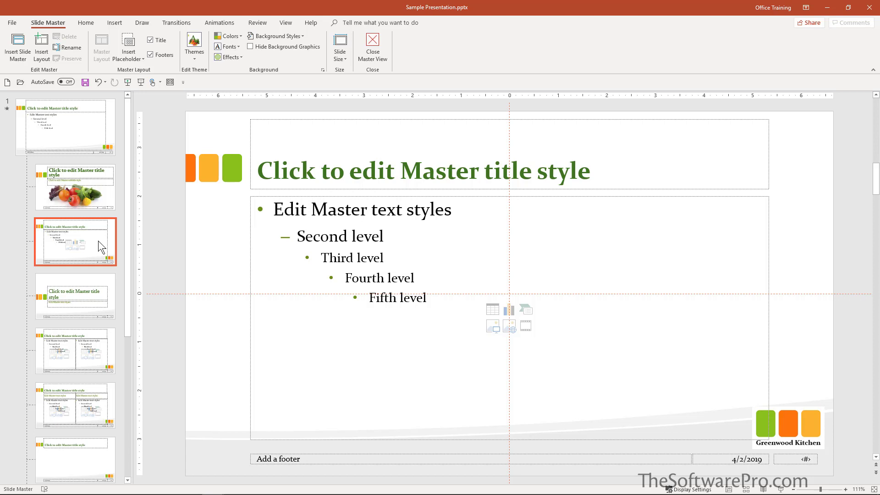
{"action": "left_click", "coordinate": [103, 343]}
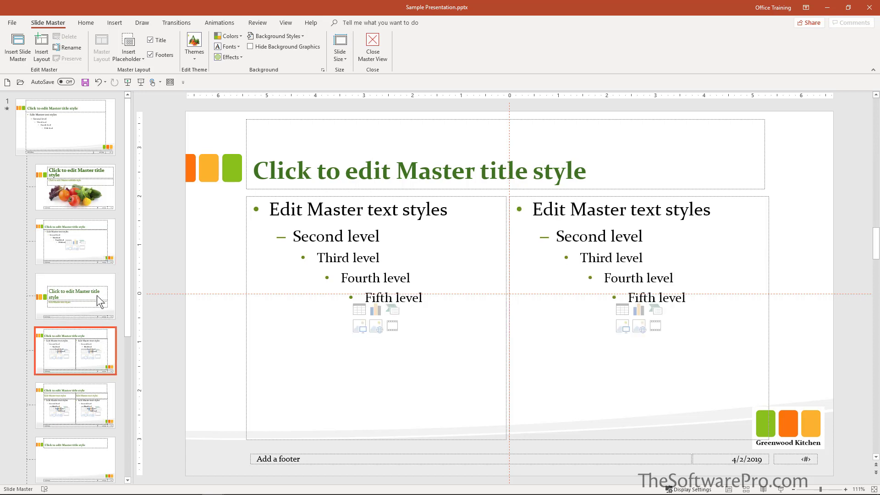
{"action": "left_click", "coordinate": [101, 195]}
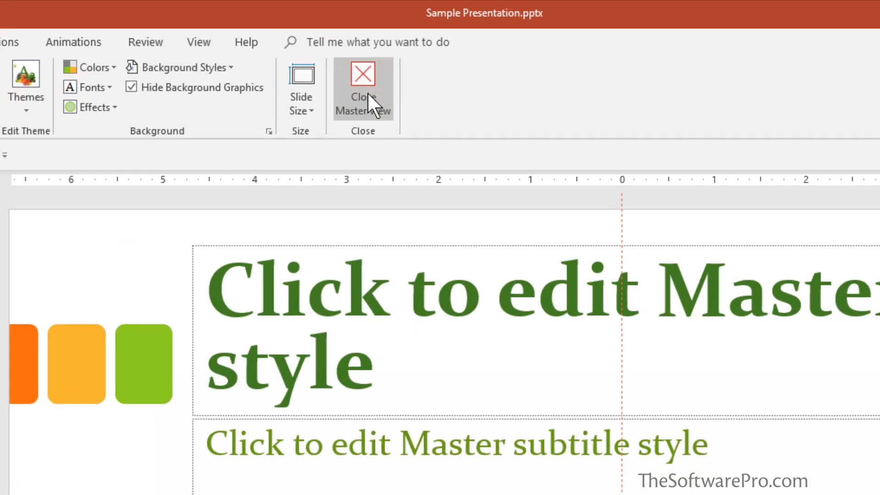
Close Master View and view slide 4, then chart slide 2 with its new logo.
{"action": "left_click", "coordinate": [366, 94]}
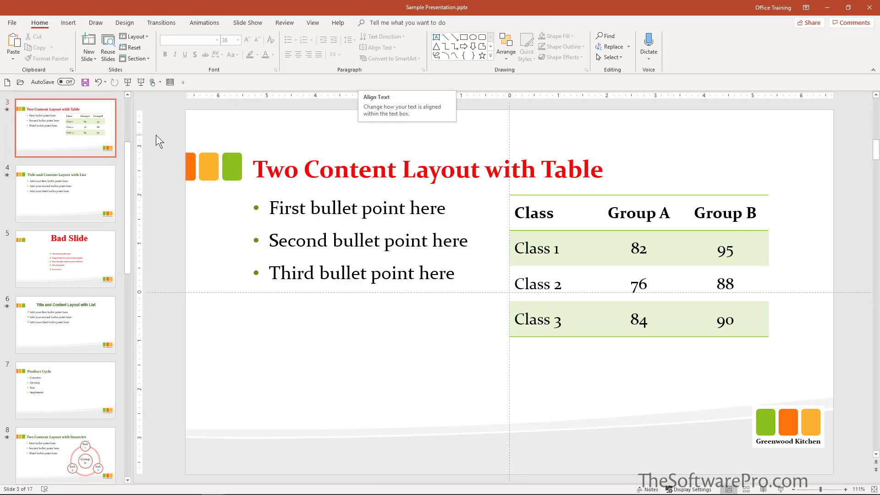
{"action": "left_click_drag", "start_coordinate": [129, 159], "coordinate": [127, 148]}
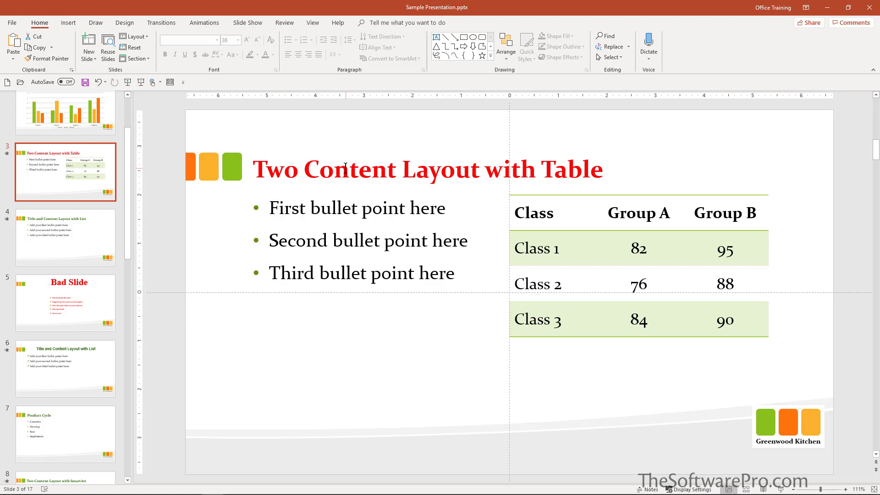
{"action": "left_click", "coordinate": [76, 222]}
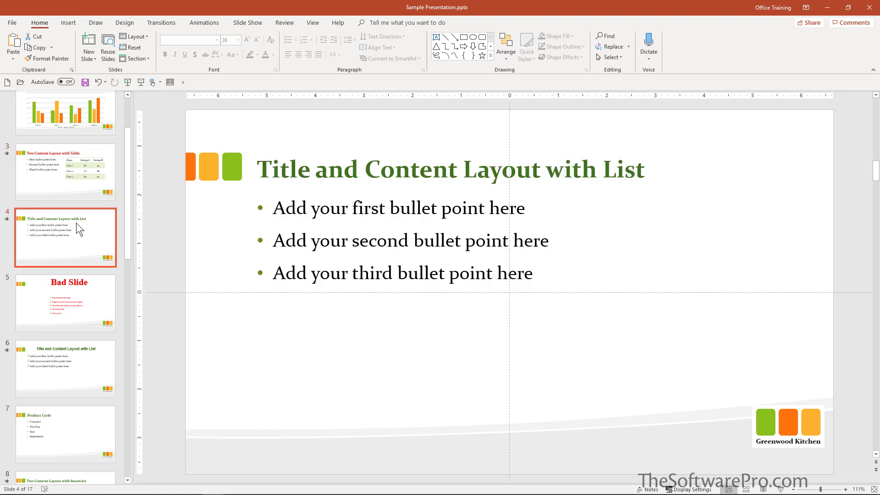
{"action": "scroll", "coordinate": [76, 223], "scroll_direction": "up", "scroll_amount": 2}
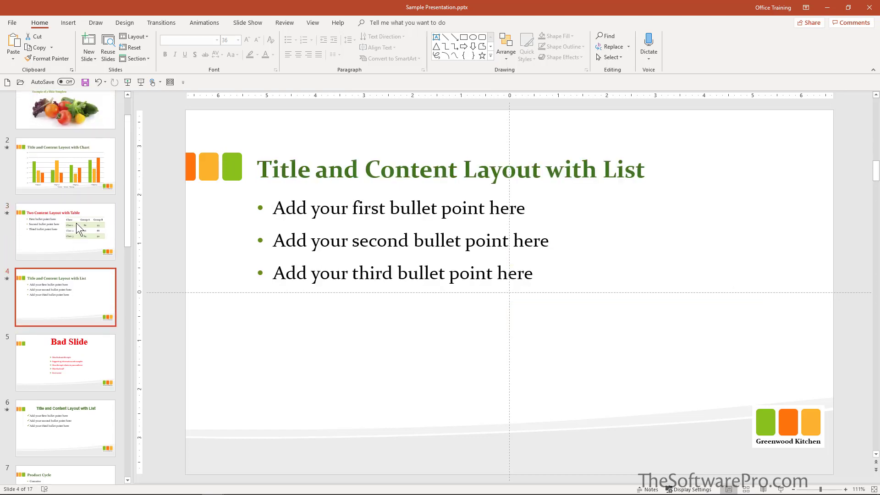
{"action": "left_click", "coordinate": [86, 180]}
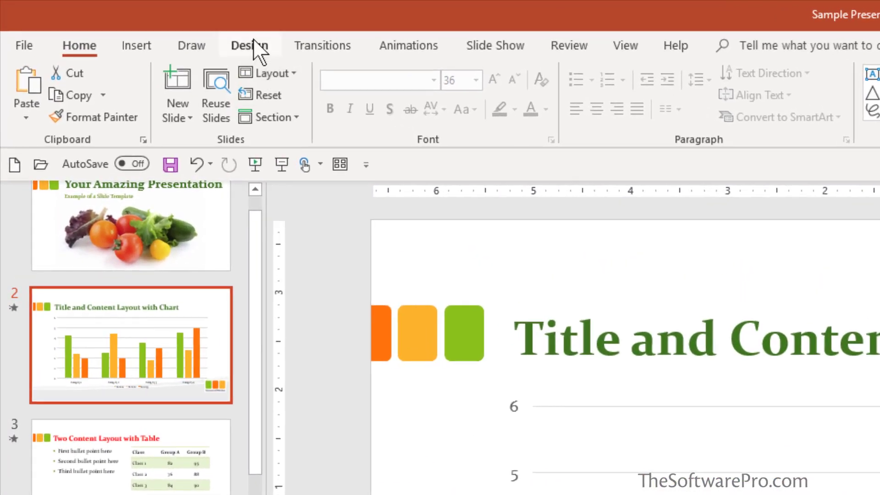
Tick Hide background graphics for chart slide 2 in the Format Background pane.
{"action": "left_click", "coordinate": [251, 46]}
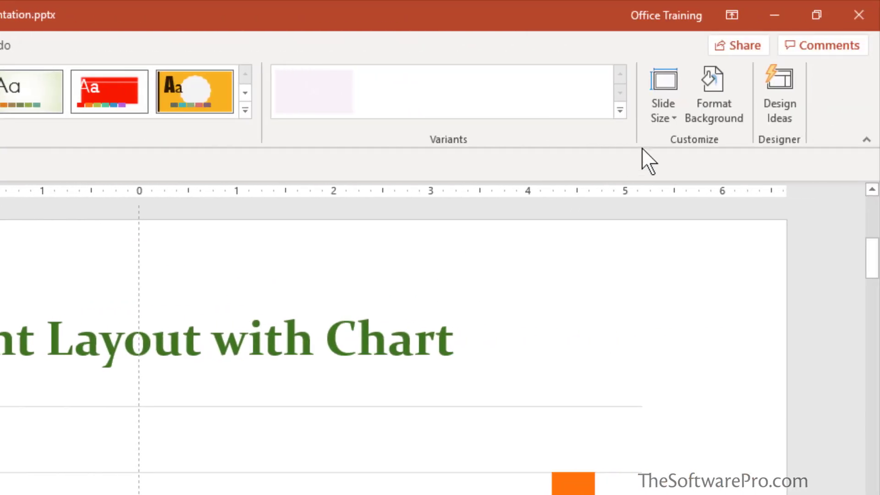
{"action": "left_click", "coordinate": [714, 119]}
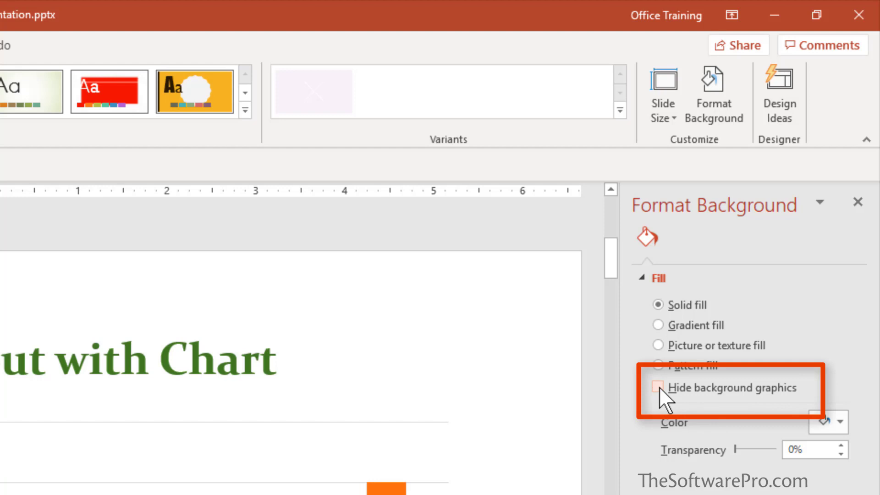
{"action": "left_click", "coordinate": [658, 387]}
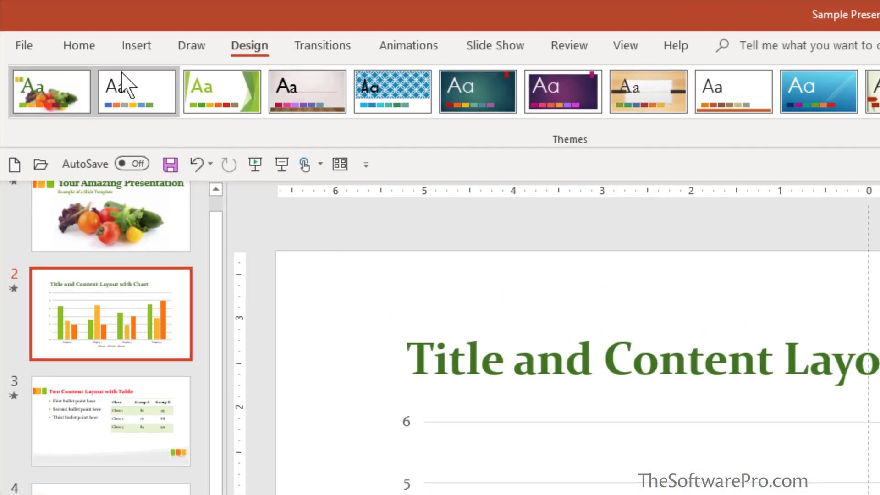
{"action": "left_click", "coordinate": [82, 45]}
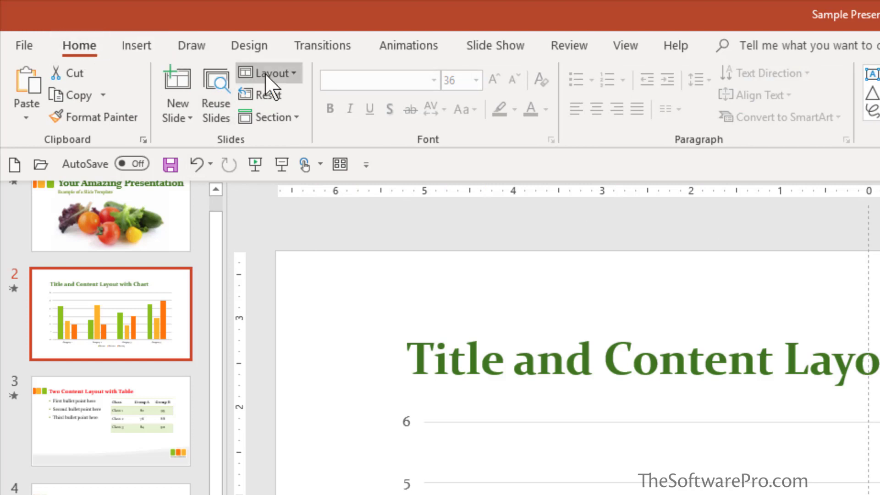
{"action": "left_click", "coordinate": [291, 72]}
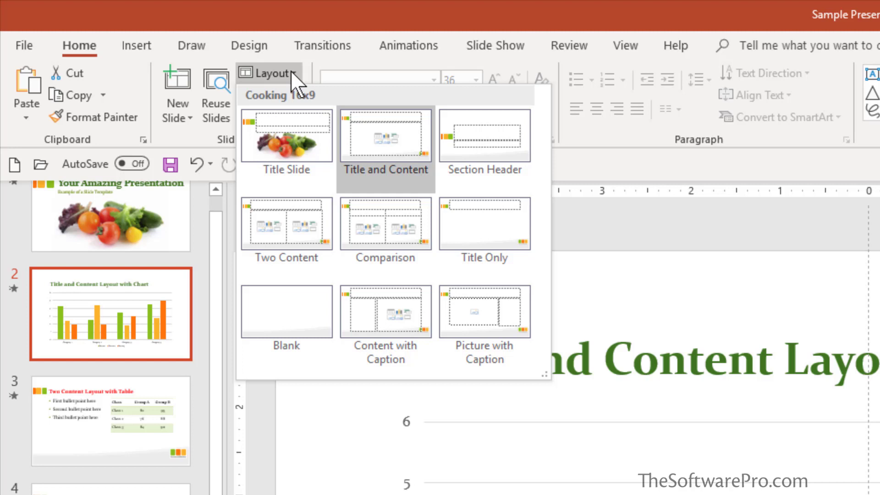
{"action": "left_click", "coordinate": [291, 72]}
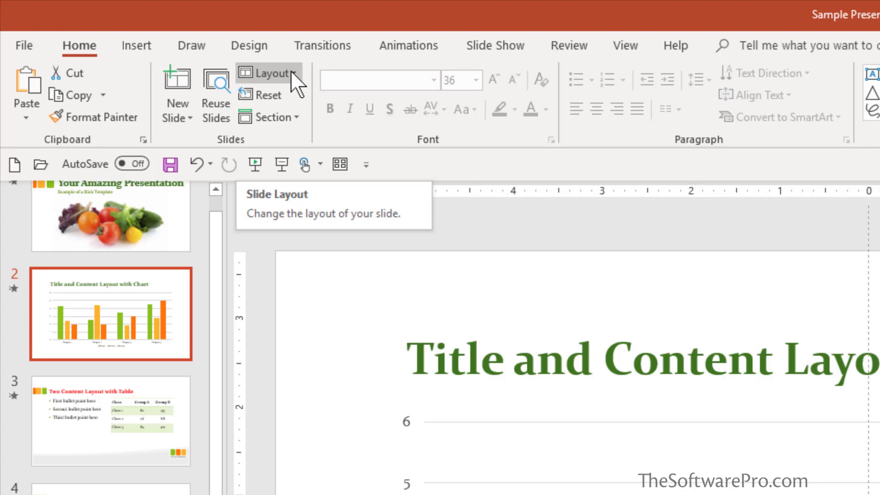
In Slide Master view, drag the top master's Greenwood Kitchen logo down over the footer's date corner.
{"action": "left_click", "coordinate": [624, 44]}
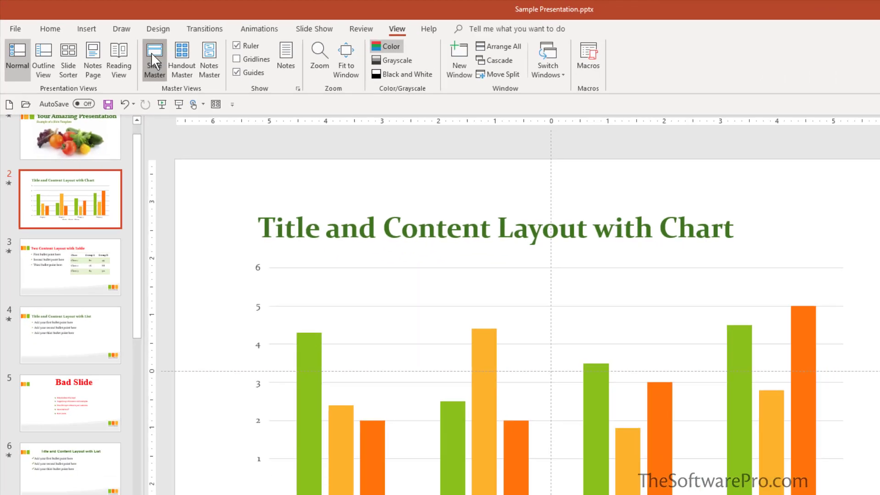
{"action": "left_click", "coordinate": [152, 55]}
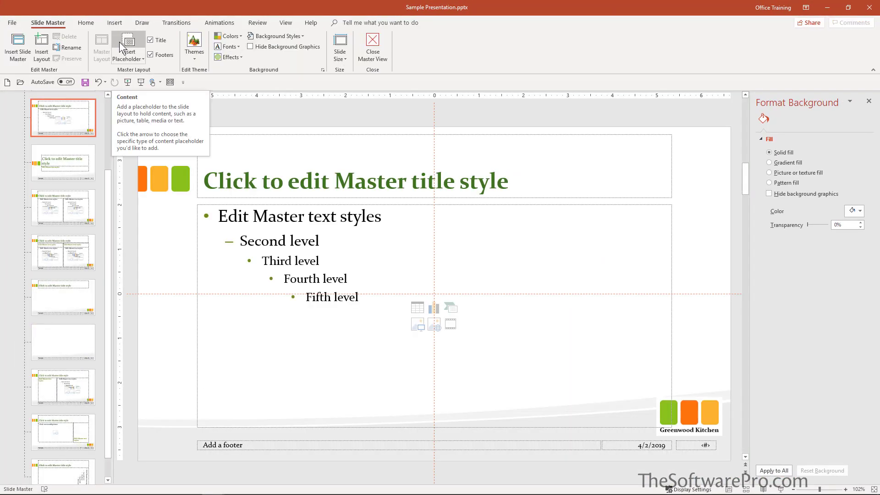
{"action": "scroll", "coordinate": [64, 183], "scroll_direction": "up", "scroll_amount": 2}
{"action": "left_click", "coordinate": [85, 136]}
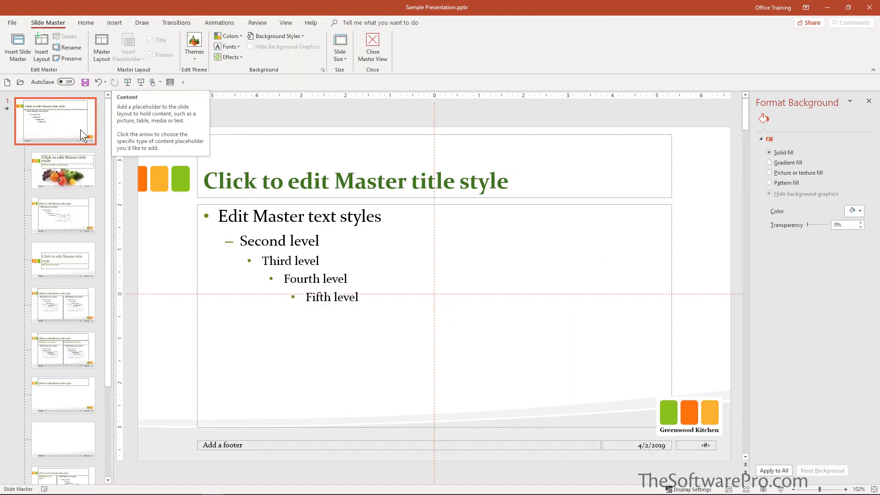
{"action": "left_click", "coordinate": [689, 408]}
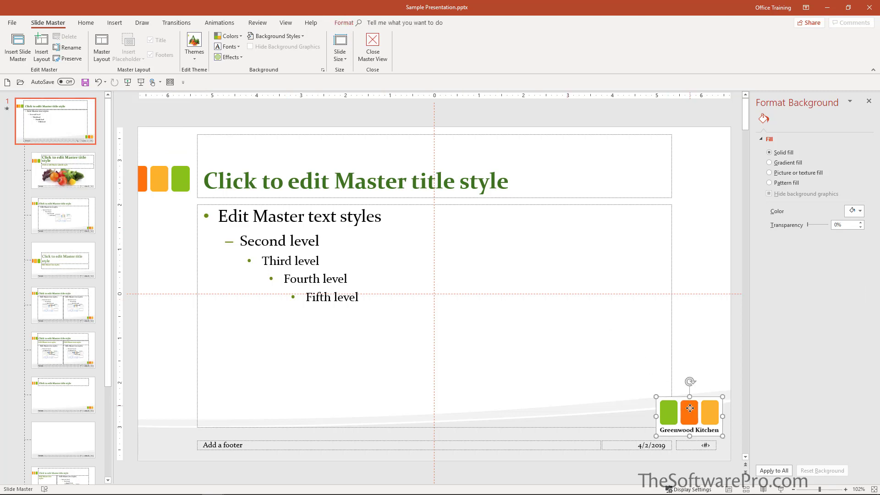
{"action": "left_click_drag", "start_coordinate": [690, 407], "coordinate": [690, 425]}
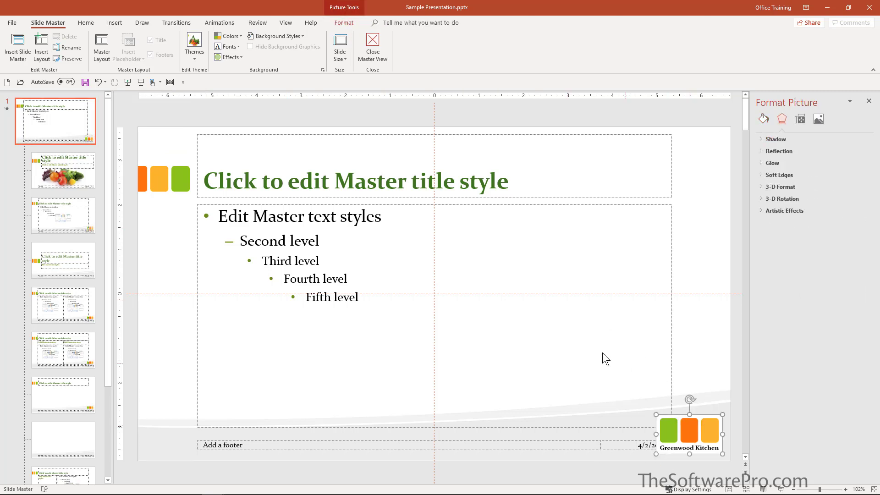
Select the whole master title text and remove its bold formatting.
{"action": "left_click", "coordinate": [314, 182]}
{"action": "left_click_drag", "start_coordinate": [205, 179], "coordinate": [544, 200]}
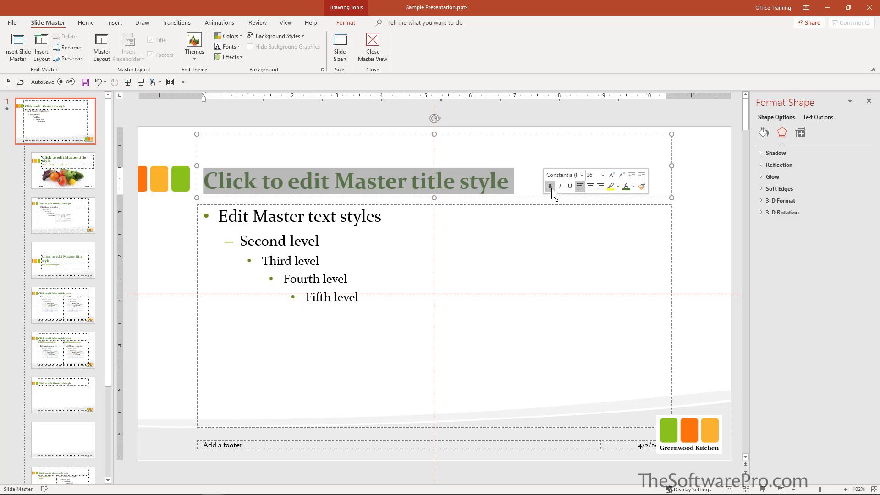
{"action": "left_click", "coordinate": [550, 186]}
{"action": "left_click", "coordinate": [515, 184]}
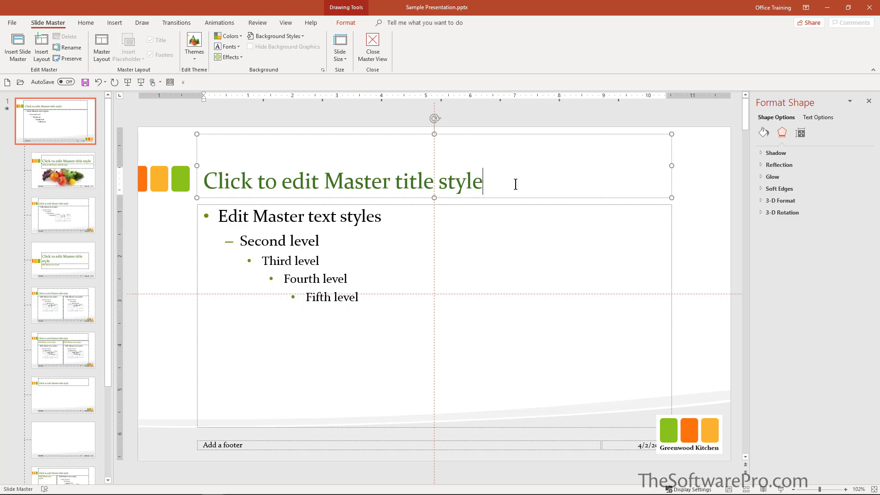
Finish editing the master title and bring up Header & Footer from the Insert tab.
{"action": "key", "text": "Escape"}
{"action": "key", "text": "Escape"}
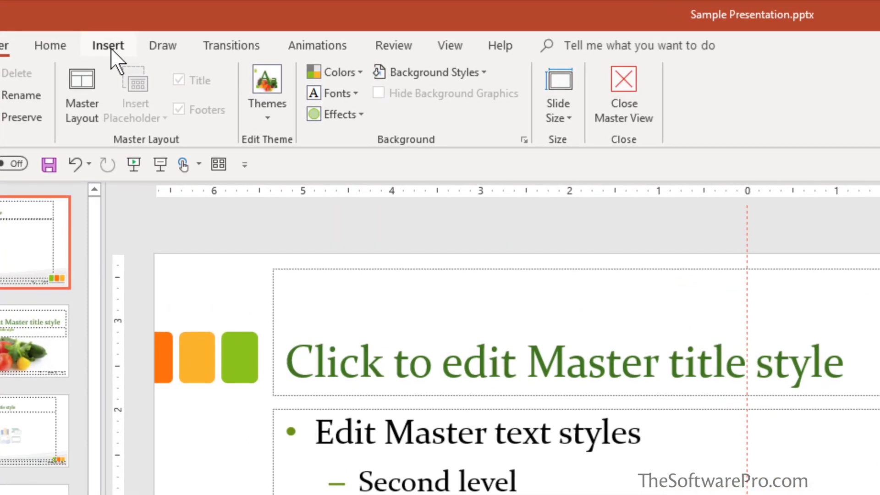
{"action": "left_click", "coordinate": [109, 46]}
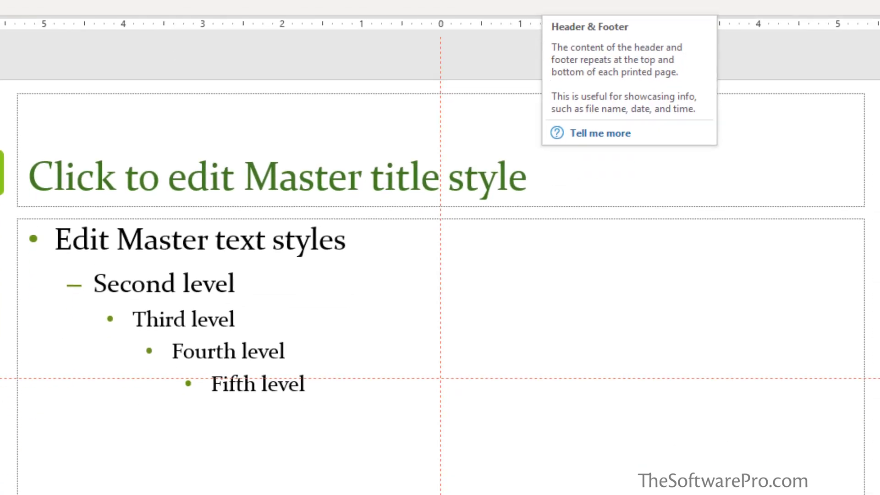
{"action": "left_click", "coordinate": [629, 90]}
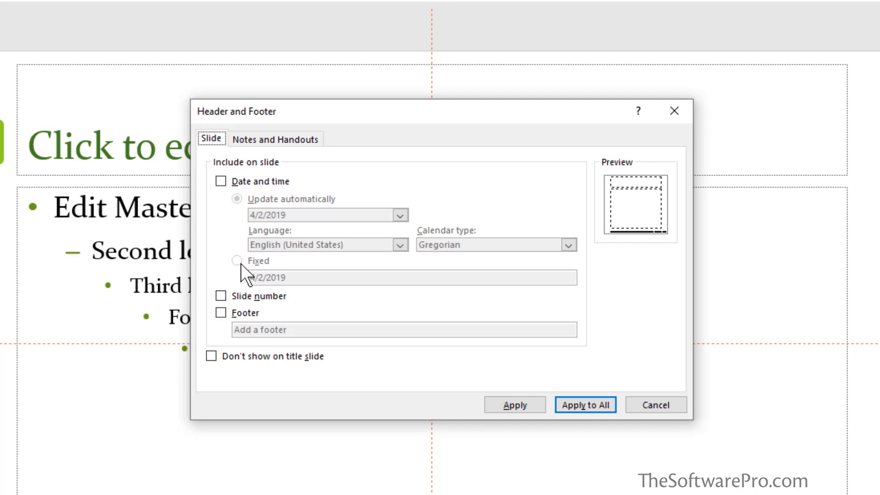
Enable the slide footer and replace its default text with 'COMPANY CONFIDENTIAL'.
{"action": "left_click", "coordinate": [236, 313]}
{"action": "left_click", "coordinate": [312, 329]}
{"action": "key", "text": "ctrl+a"}
{"action": "key", "text": "BackSpace"}
{"action": "type", "text": "COMPANY CONFIDENTIAL"}
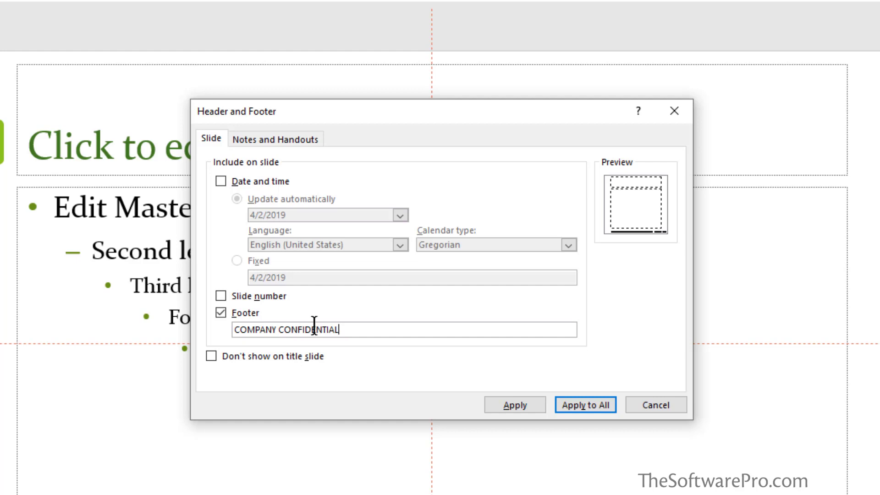
Leave slide numbers unchecked and turn on Don't show on title slide.
{"action": "left_click", "coordinate": [221, 295]}
{"action": "left_click", "coordinate": [221, 296]}
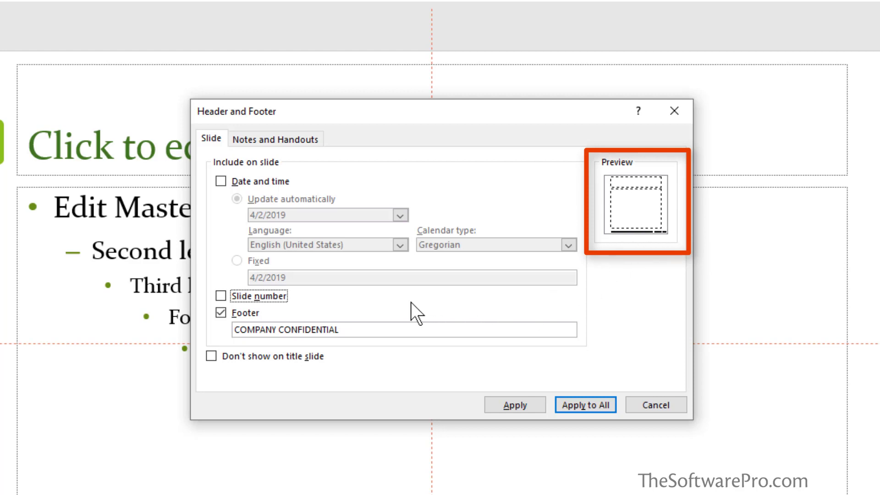
{"action": "left_click", "coordinate": [211, 356]}
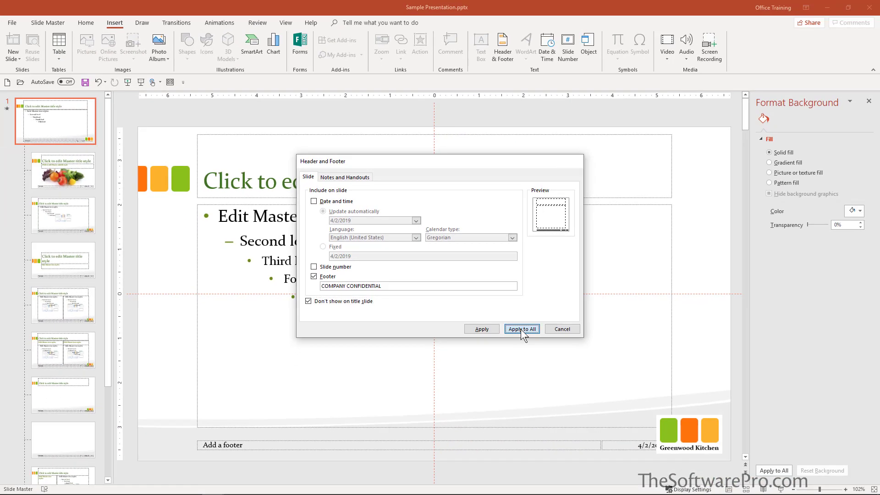
Apply the COMPANY CONFIDENTIAL footer to all slides and switch from Slide Master to Normal view.
{"action": "left_click", "coordinate": [521, 329]}
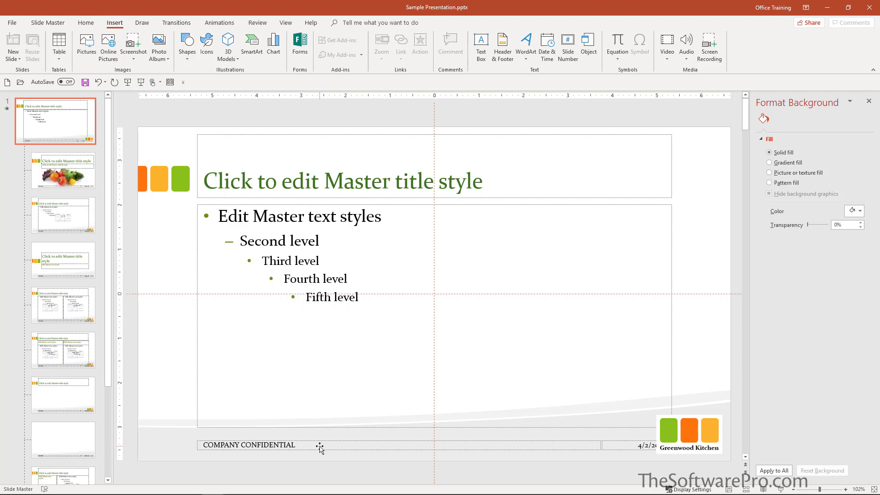
{"action": "left_click", "coordinate": [292, 215]}
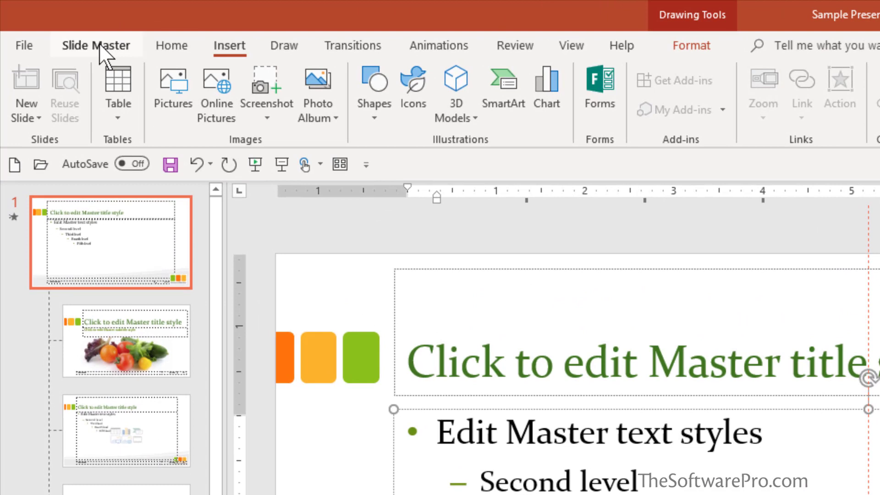
{"action": "left_click", "coordinate": [84, 36]}
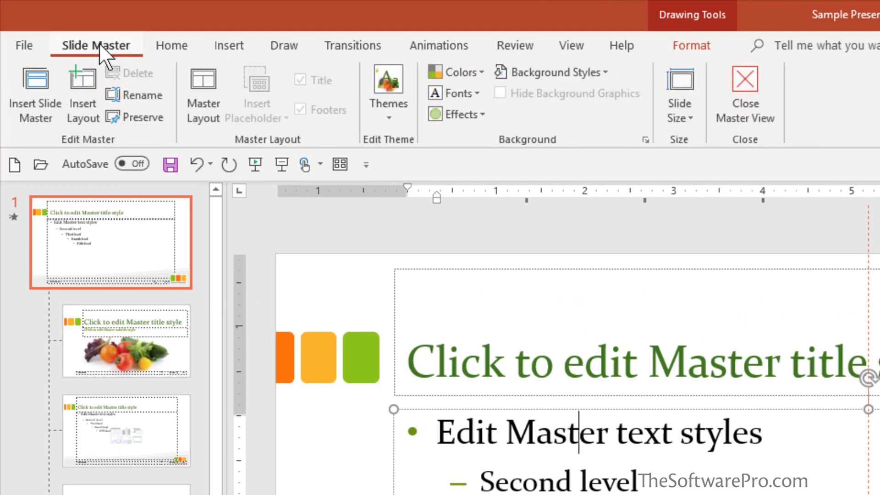
{"action": "left_click", "coordinate": [572, 45]}
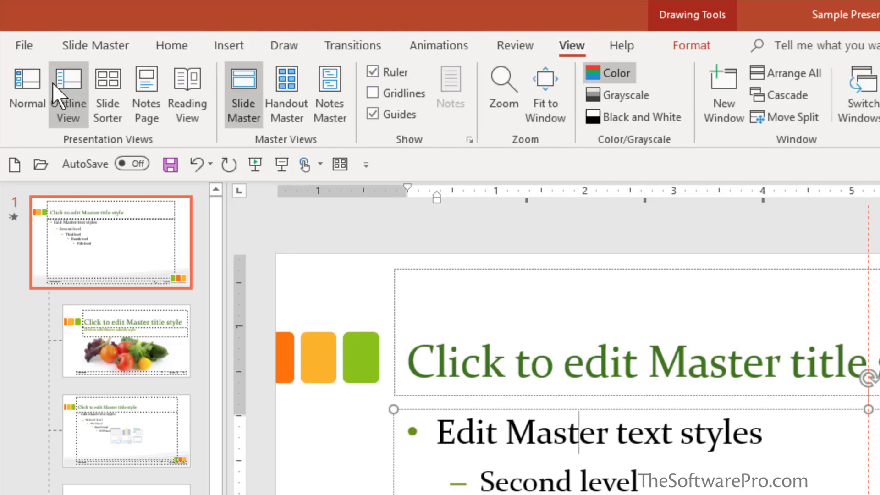
{"action": "left_click", "coordinate": [19, 90]}
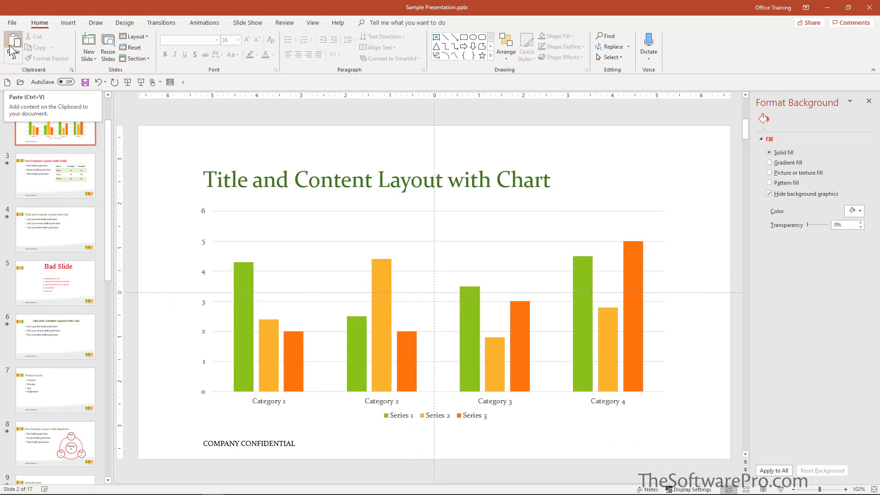
Select slide 3, Two Content Layout with Table, in the slide pane.
{"action": "left_click", "coordinate": [48, 164]}
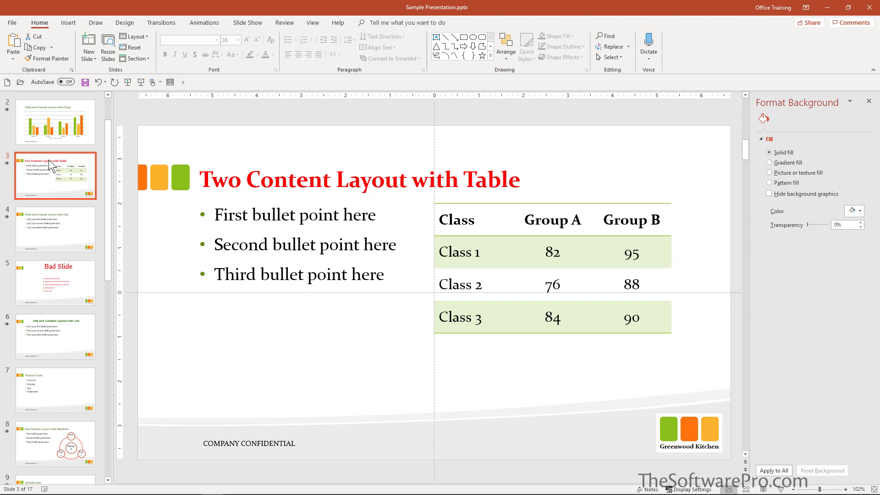
{"action": "left_click", "coordinate": [70, 268]}
{"action": "left_click", "coordinate": [65, 331]}
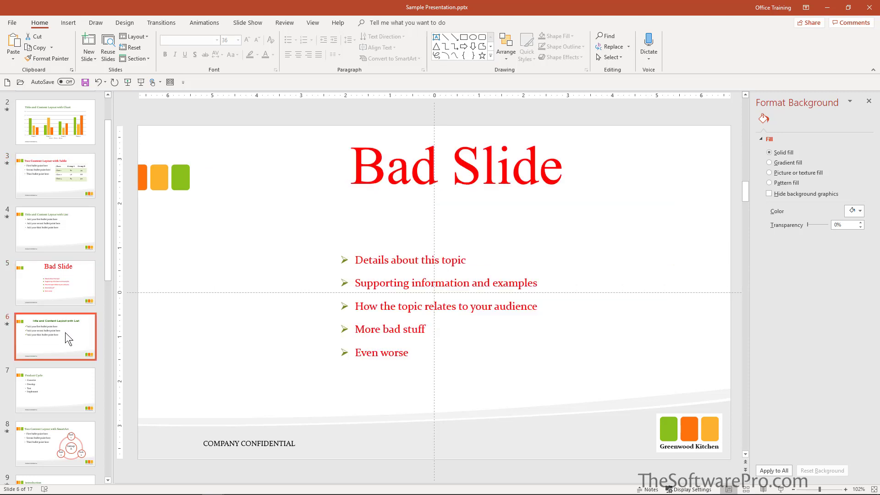
{"action": "left_click", "coordinate": [70, 287]}
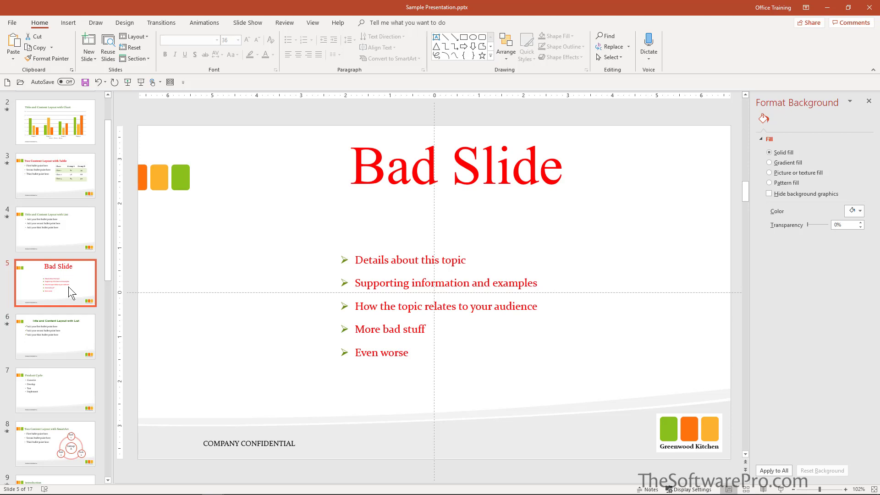
{"action": "left_click", "coordinate": [67, 183]}
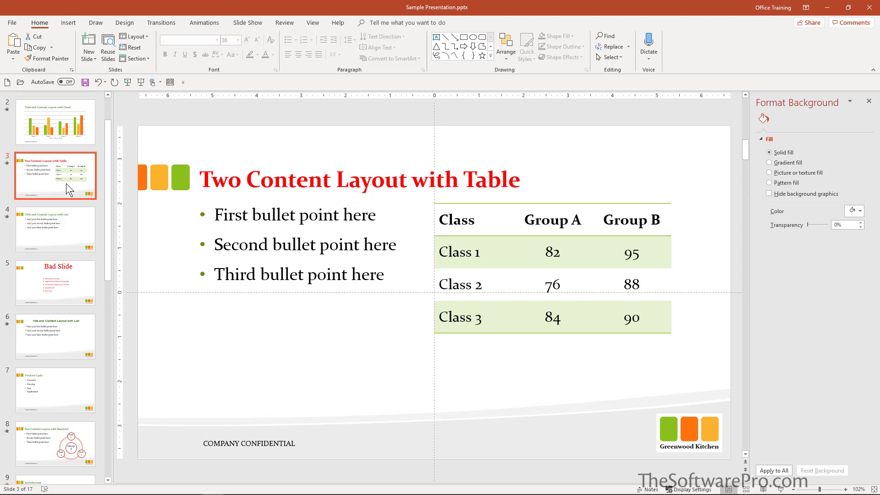
Add slides 5 and 6 to the slide 3 selection and bring up their context menu.
{"action": "left_click", "coordinate": [71, 271], "text": "ctrl"}
{"action": "left_click", "coordinate": [74, 332], "text": "ctrl"}
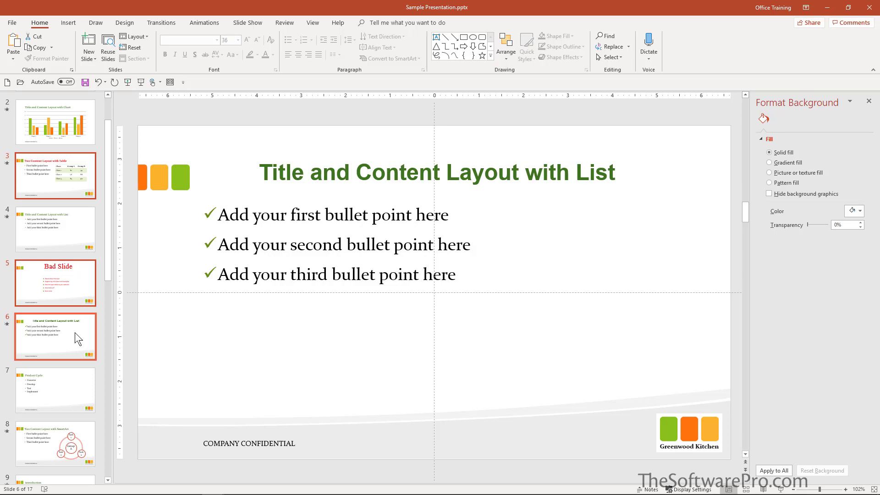
{"action": "right_click", "coordinate": [68, 172]}
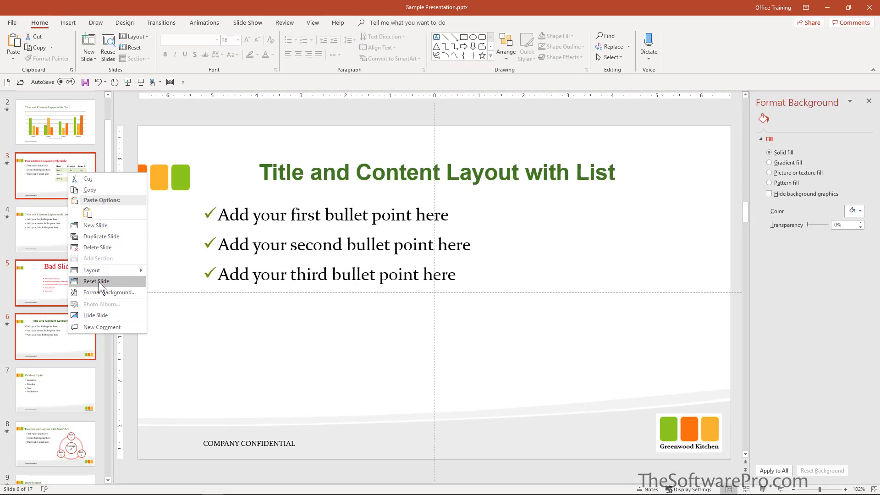
Apply Reset Slide to slides 3, 5 and 6, then review slides 4 through 6.
{"action": "left_click", "coordinate": [197, 315]}
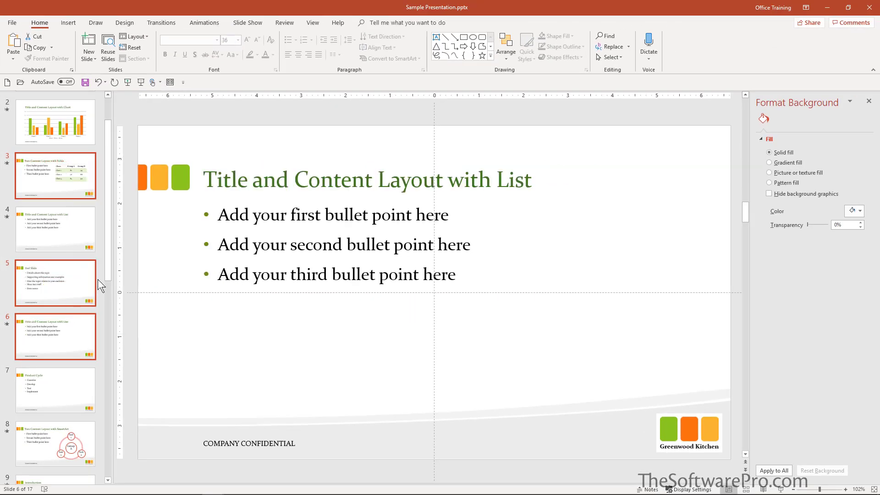
{"action": "left_click", "coordinate": [57, 225]}
{"action": "left_click", "coordinate": [56, 276]}
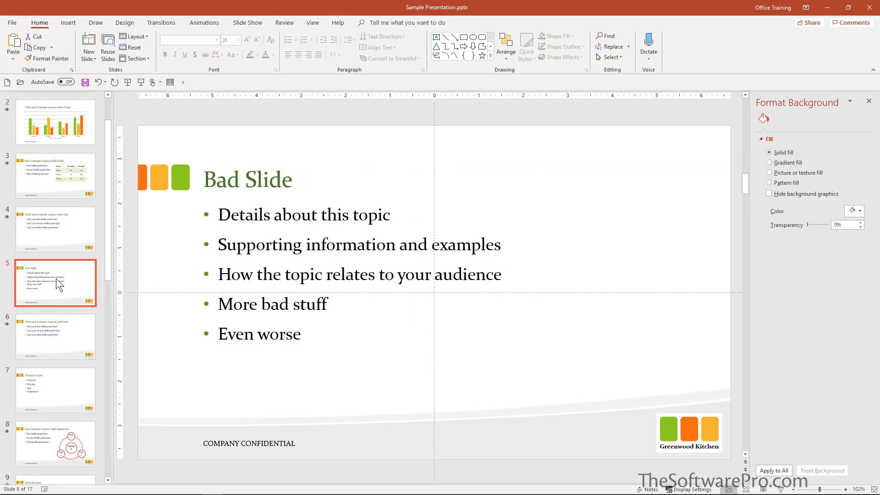
{"action": "left_click", "coordinate": [60, 324]}
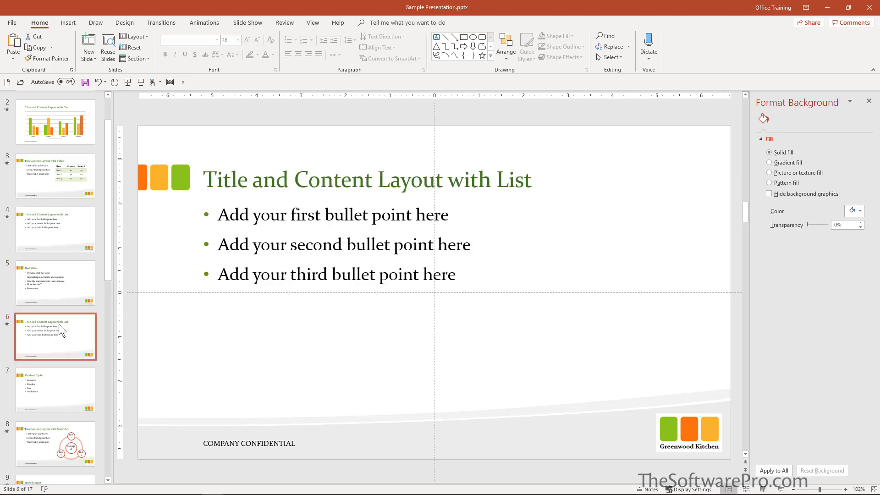
{"action": "left_click", "coordinate": [64, 238]}
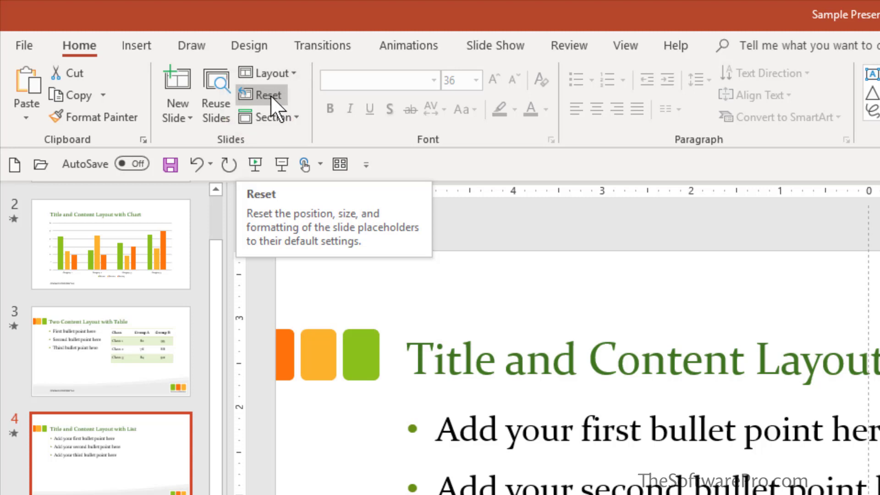
{"action": "left_click", "coordinate": [617, 44]}
Enter Slide Master view, scroll to the top of the thumbnails, and right-click a layout.
{"action": "left_click", "coordinate": [243, 83]}
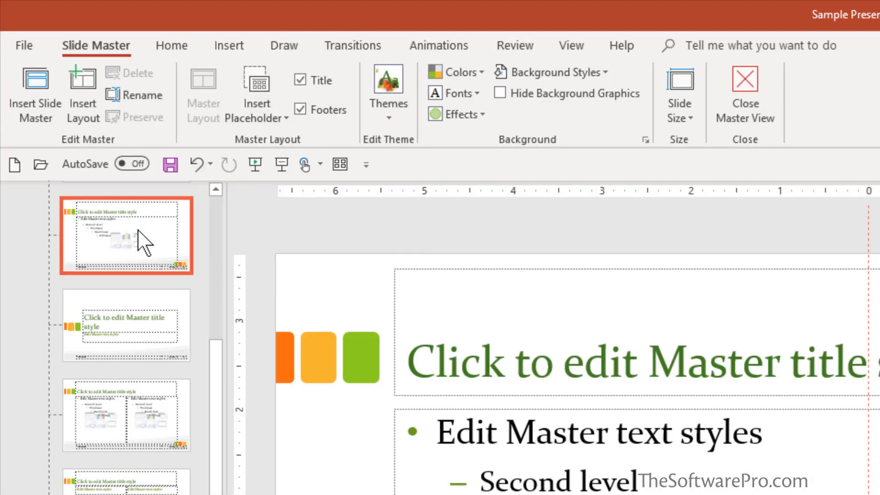
{"action": "scroll", "coordinate": [140, 241], "scroll_direction": "up", "scroll_amount": 3}
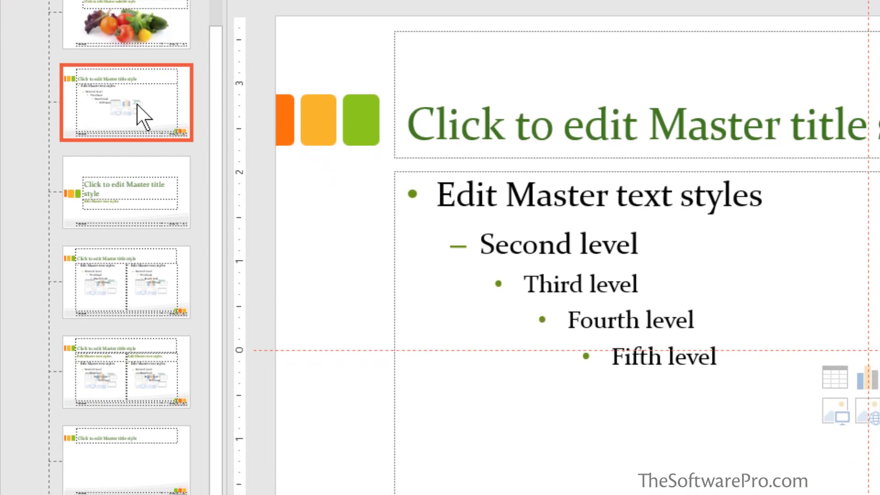
{"action": "right_click", "coordinate": [138, 344]}
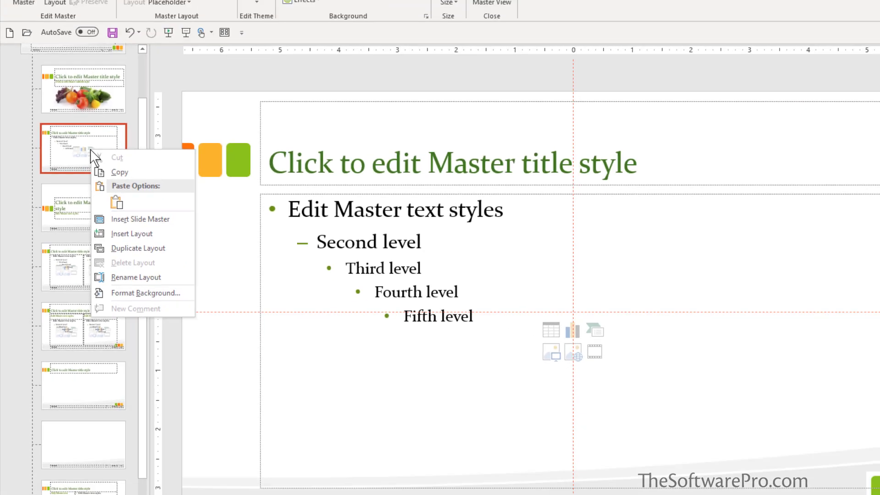
Close Slide Master view, returning to Normal view on slide 4 with its green title and bullets.
{"action": "left_click", "coordinate": [373, 39]}
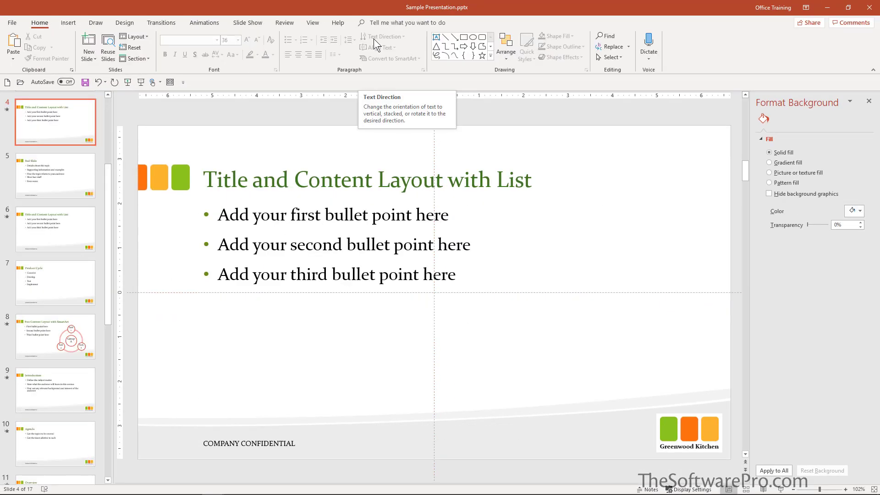